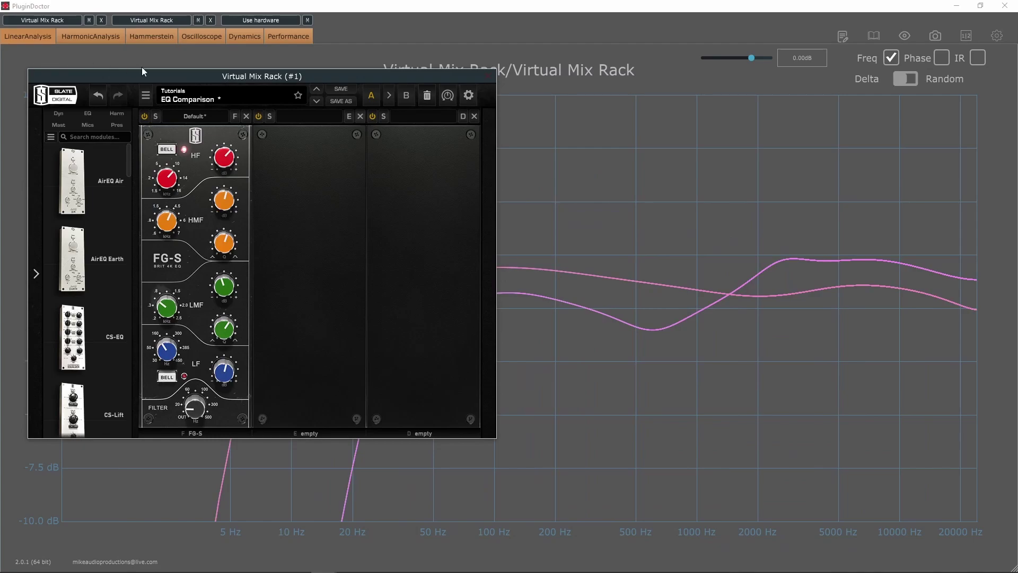
- Set the FG-A equalizer's HF gain to +2.78 dB, then adjust its MF2, MF1 and LF gains, with LF at +1.18 dB
{"action": "key", "text": "Escape"}
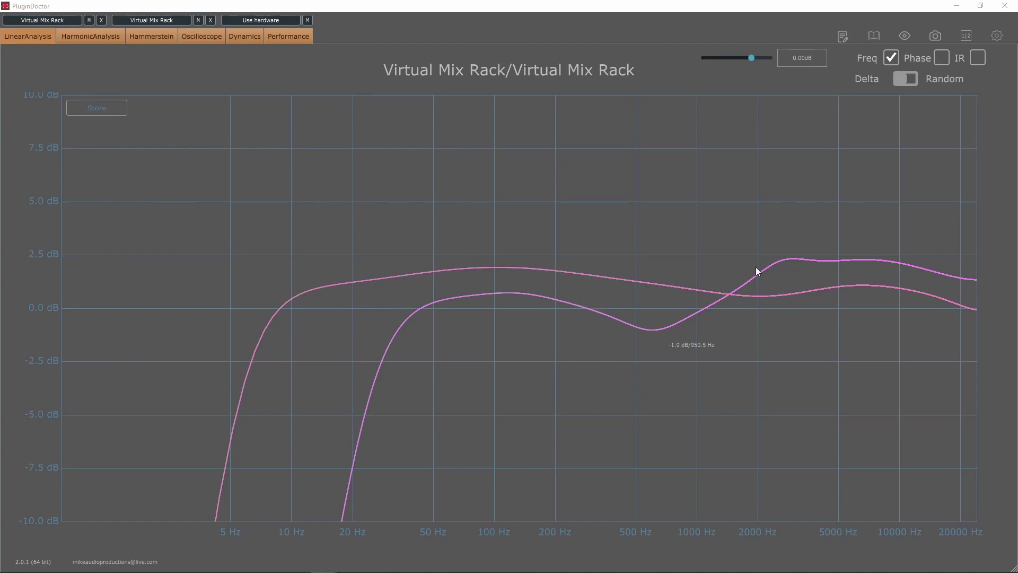
{"action": "left_click", "coordinate": [42, 19]}
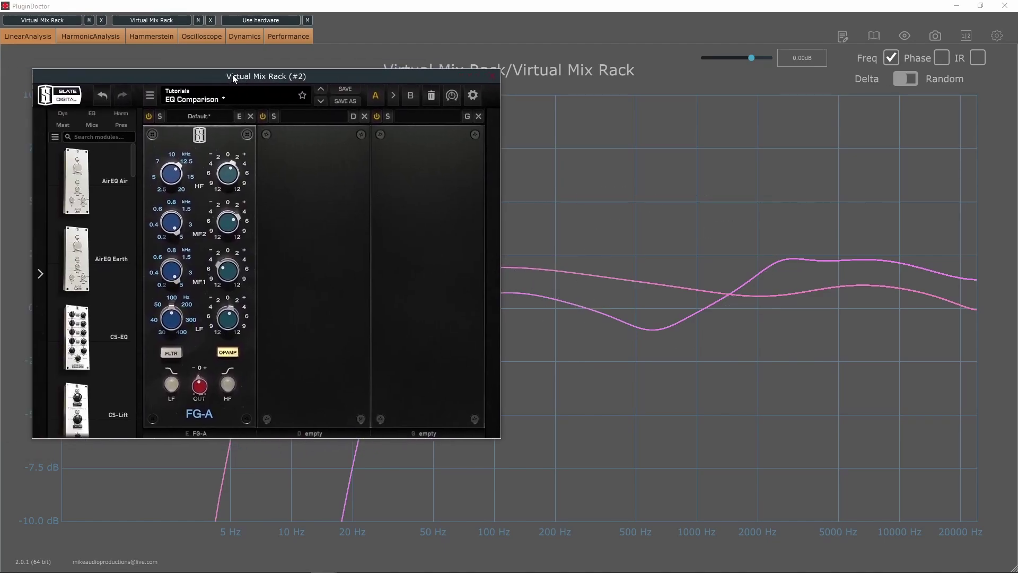
{"action": "left_click_drag", "start_coordinate": [230, 183], "coordinate": [250, 137]}
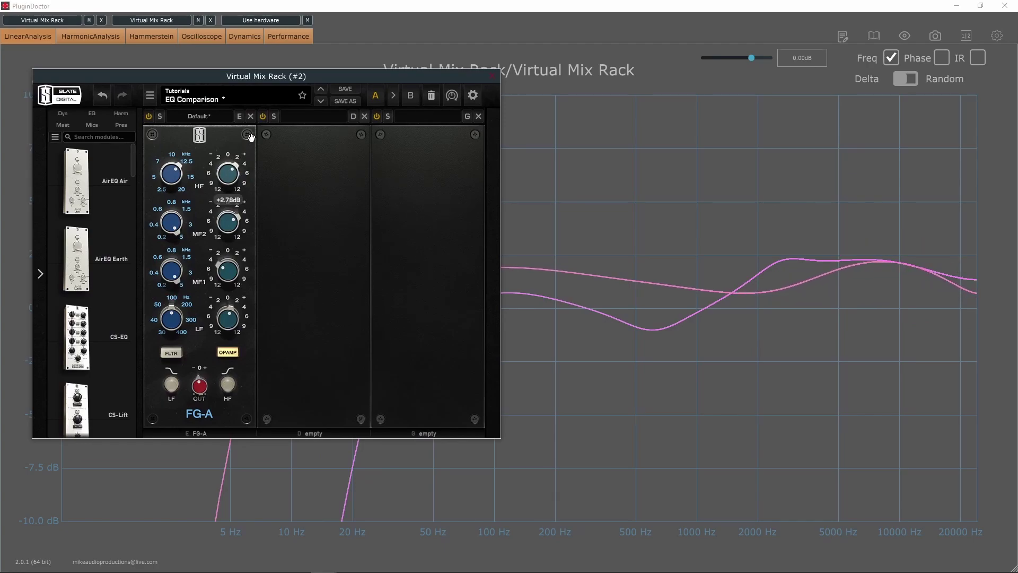
{"action": "mouse_move", "coordinate": [234, 229]}
{"action": "left_mouse_down"}
{"action": "mouse_move", "coordinate": [242, 213]}
{"action": "mouse_move", "coordinate": [238, 224]}
{"action": "left_mouse_up"}
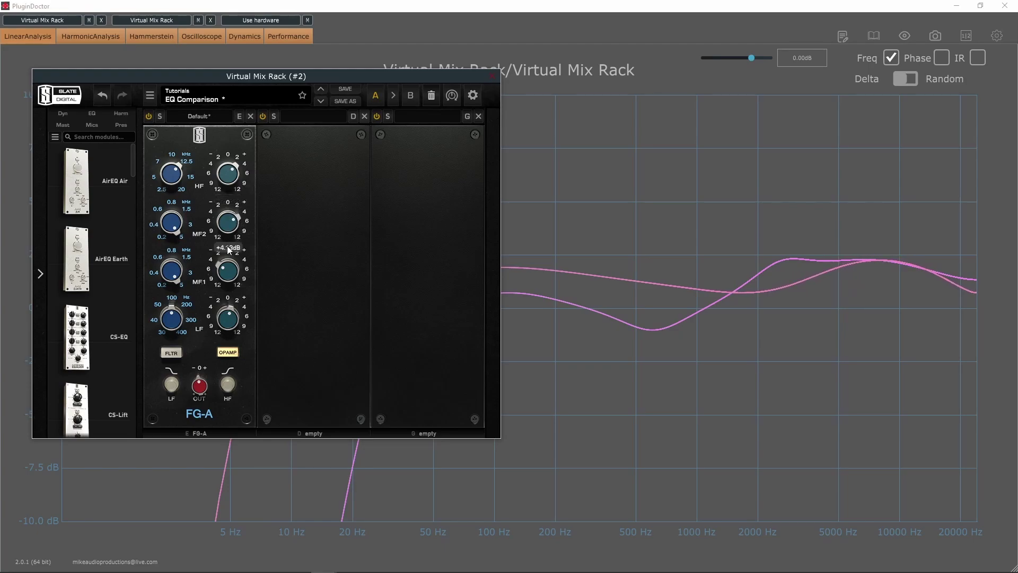
{"action": "left_click_drag", "start_coordinate": [226, 273], "coordinate": [225, 306]}
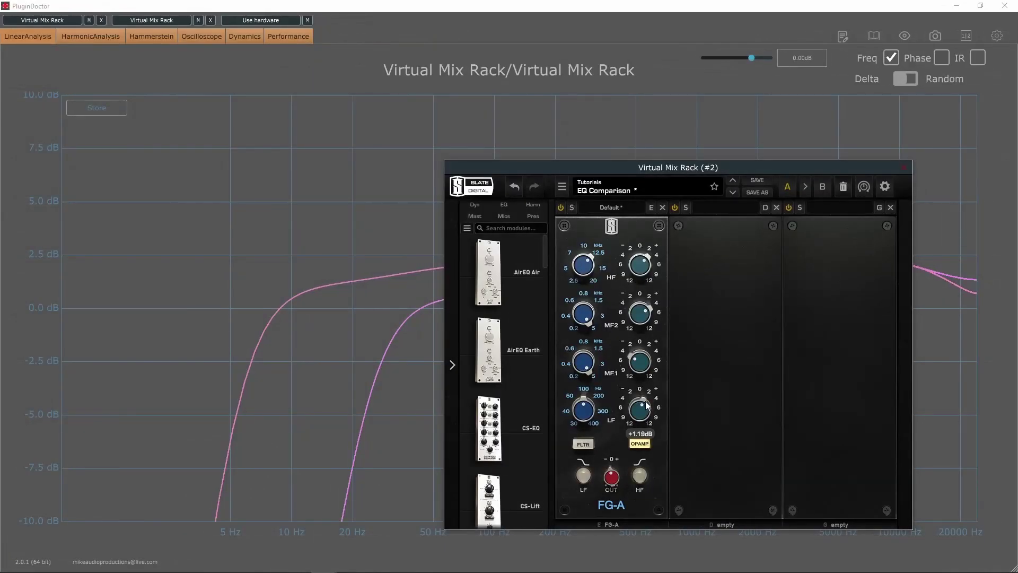
- Set the FG-S equalizer's HF gain to +4.20 dB, HMF gain to 0.00 dB and LMF gain to +1.18 dB
{"action": "left_click_drag", "start_coordinate": [489, 169], "coordinate": [106, 106]}
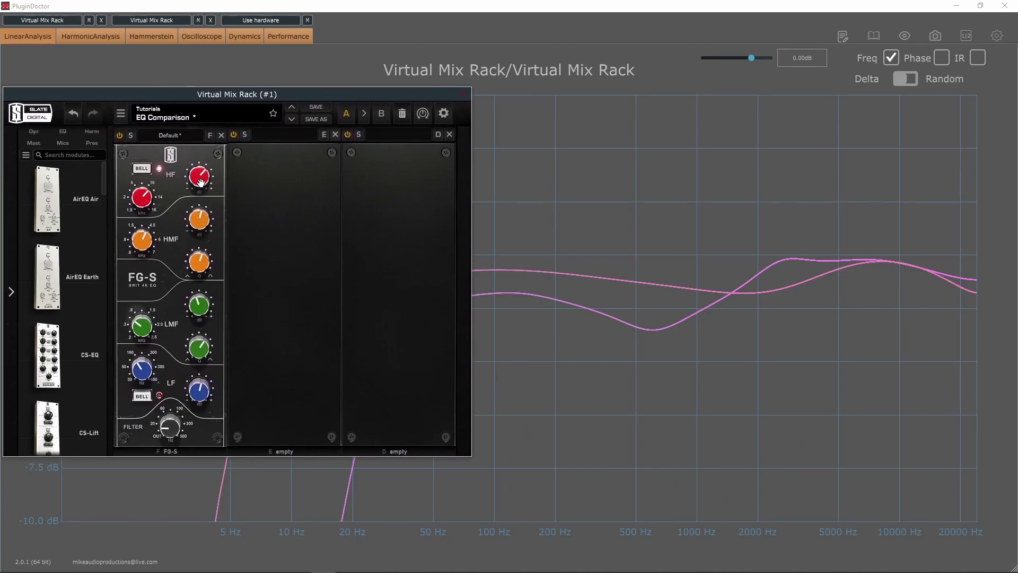
{"action": "mouse_move", "coordinate": [198, 181]}
{"action": "scroll", "coordinate": [199, 176], "scroll_direction": "up", "scroll_amount": 3}
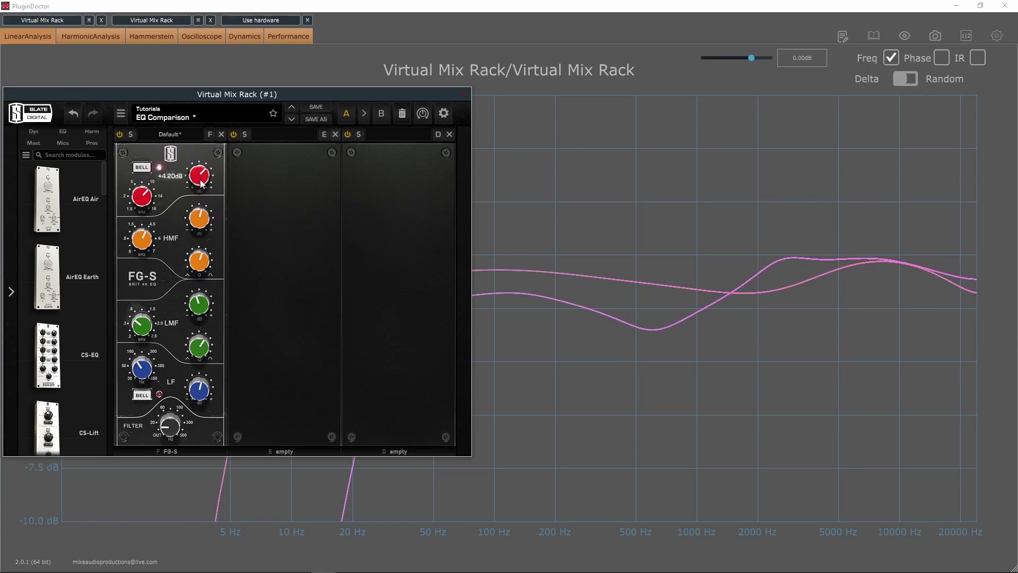
{"action": "mouse_move", "coordinate": [203, 219]}
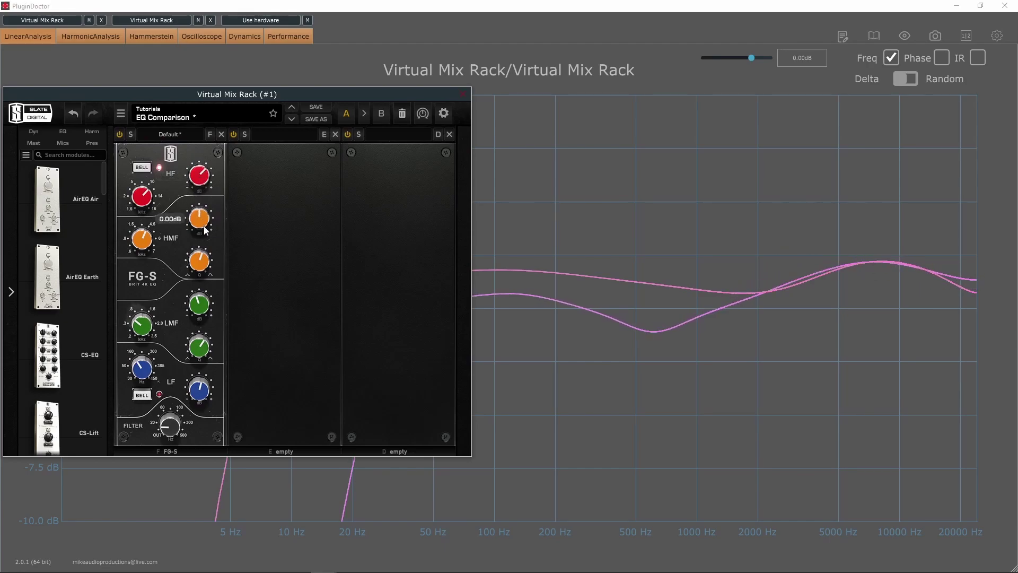
{"action": "scroll", "coordinate": [208, 302], "scroll_direction": "up", "scroll_amount": 5}
{"action": "scroll", "coordinate": [207, 301], "scroll_direction": "down", "scroll_amount": 3}
{"action": "left_click_drag", "start_coordinate": [266, 99], "coordinate": [186, 92]}
{"action": "scroll", "coordinate": [121, 302], "scroll_direction": "up", "scroll_amount": 2}
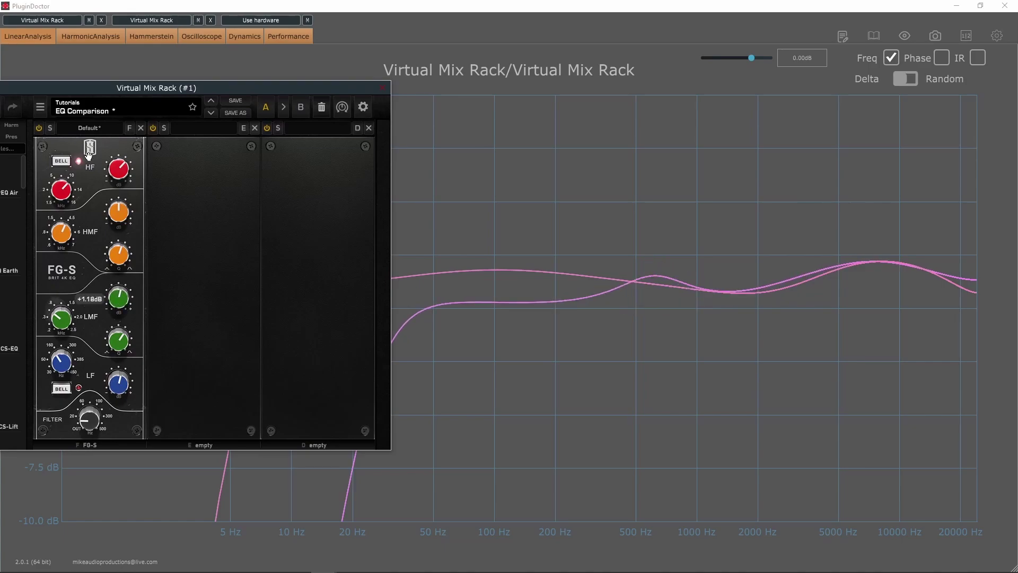
- Bring both rack windows up clear of the graph to compare the FG-S and FG-A settings with their response curves
{"action": "left_click_drag", "start_coordinate": [144, 90], "coordinate": [692, 122]}
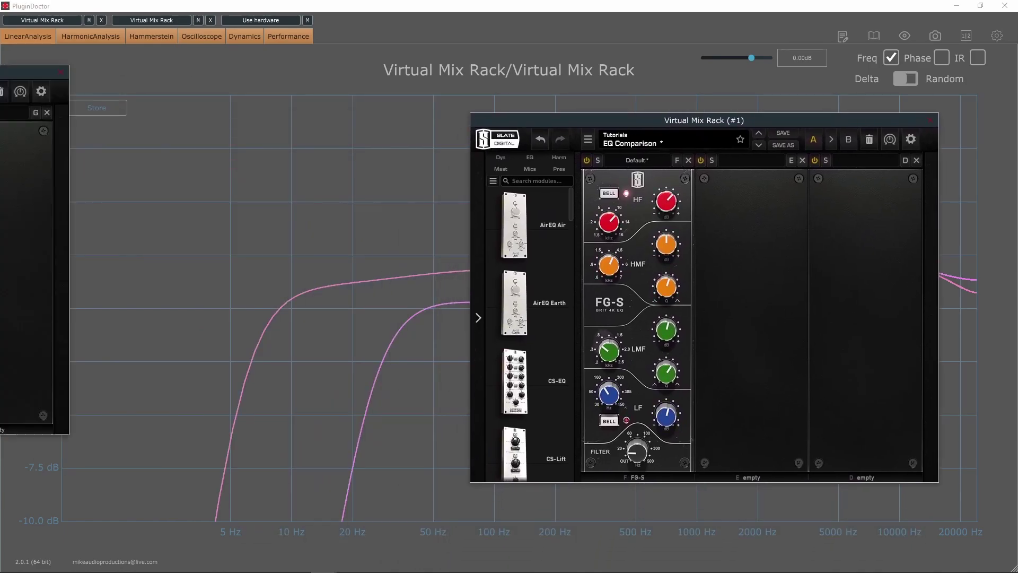
{"action": "left_click", "coordinate": [151, 20]}
{"action": "left_click_drag", "start_coordinate": [262, 122], "coordinate": [228, 118]}
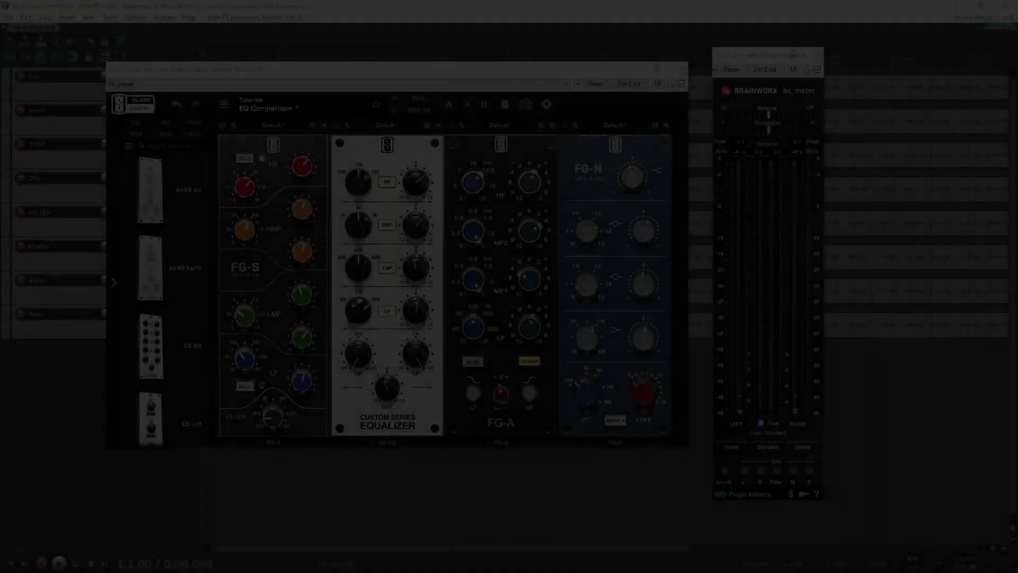
- Switch to REAPER, play the mix through the master track's Virtual Mix Rack, and solo the CS-EQ and FG-A modules in turn
{"action": "key", "text": "space"}
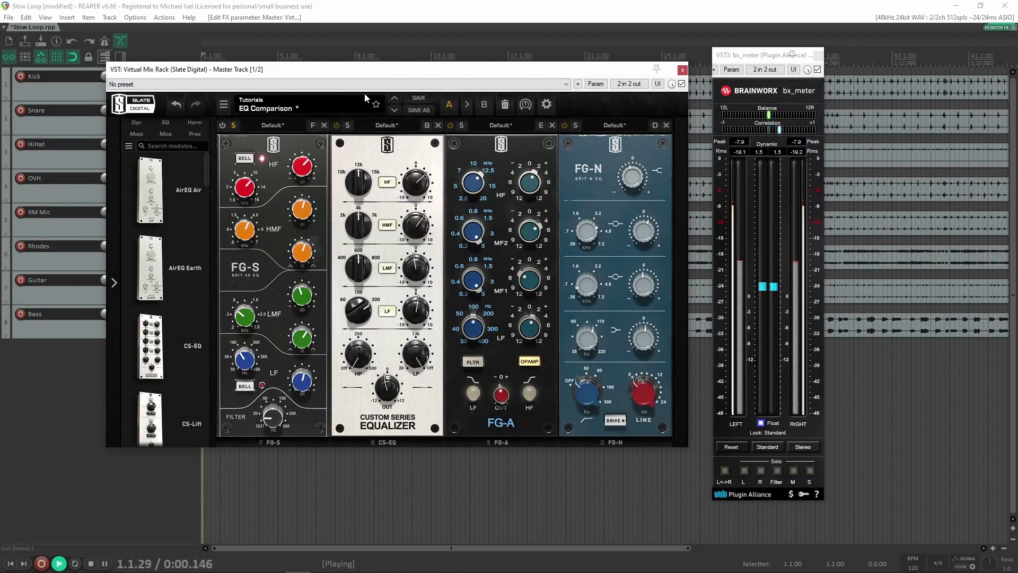
{"action": "left_click_drag", "start_coordinate": [329, 70], "coordinate": [336, 63]}
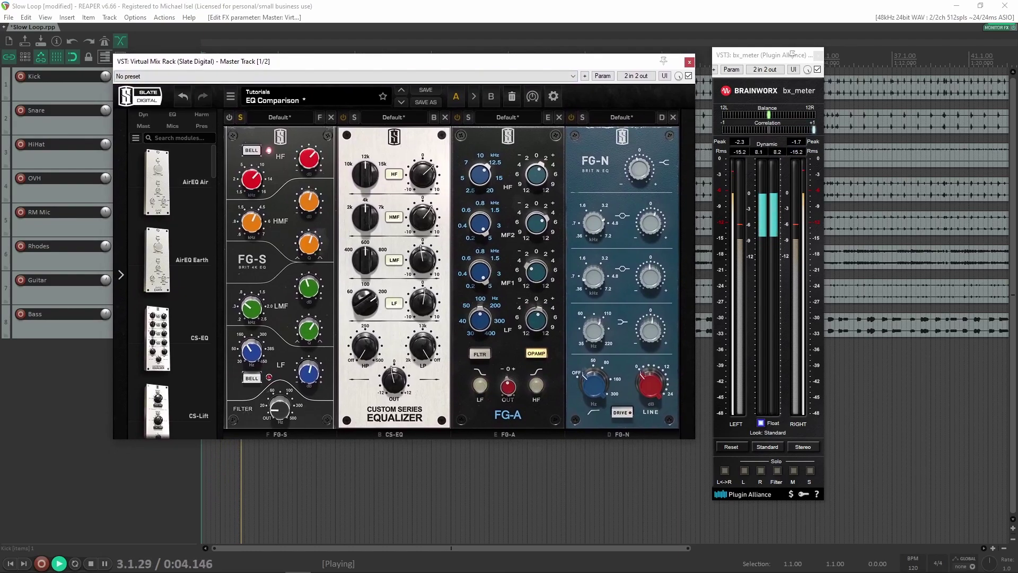
{"action": "left_click", "coordinate": [413, 65]}
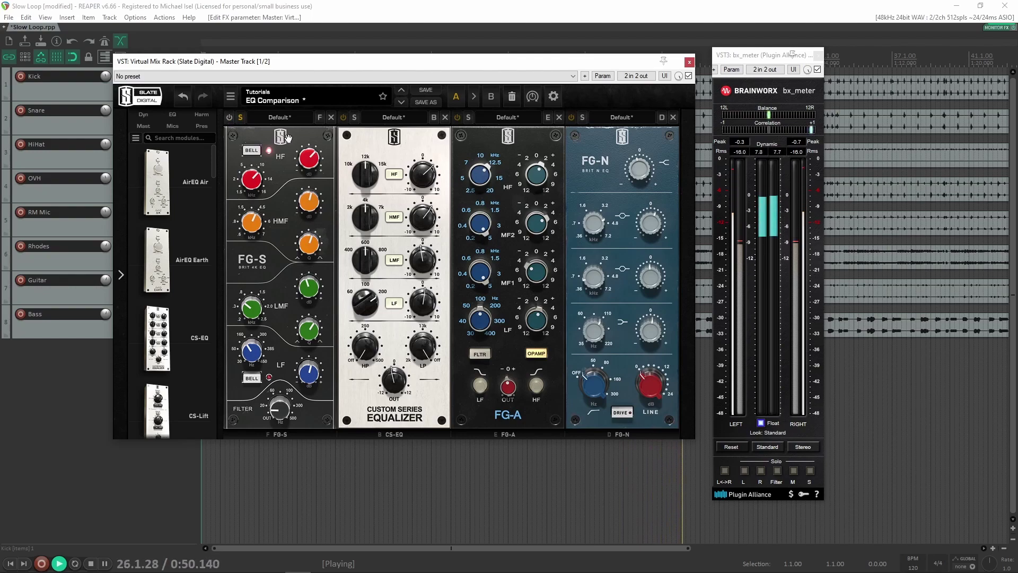
{"action": "left_click", "coordinate": [355, 115]}
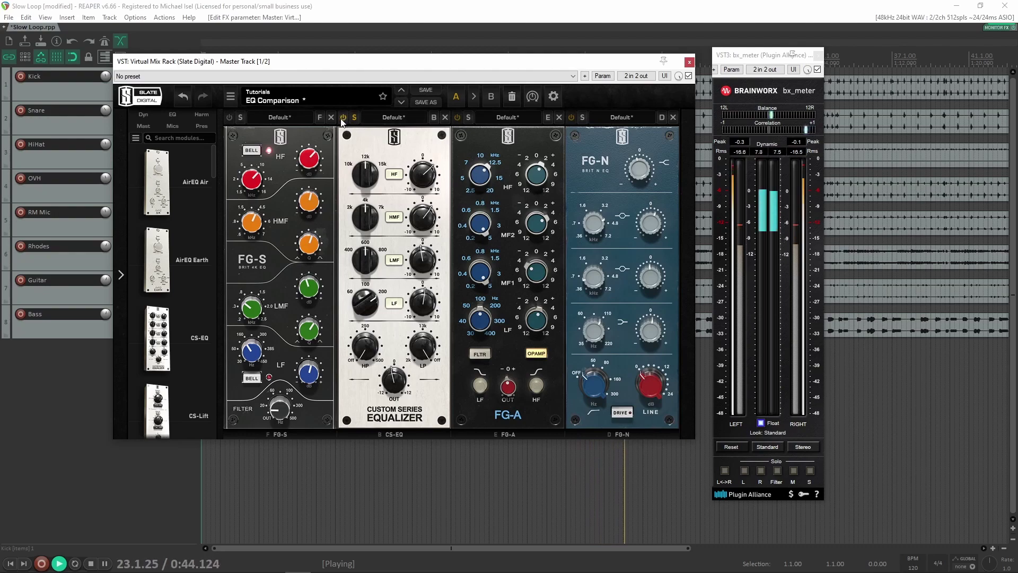
{"action": "left_click", "coordinate": [469, 119]}
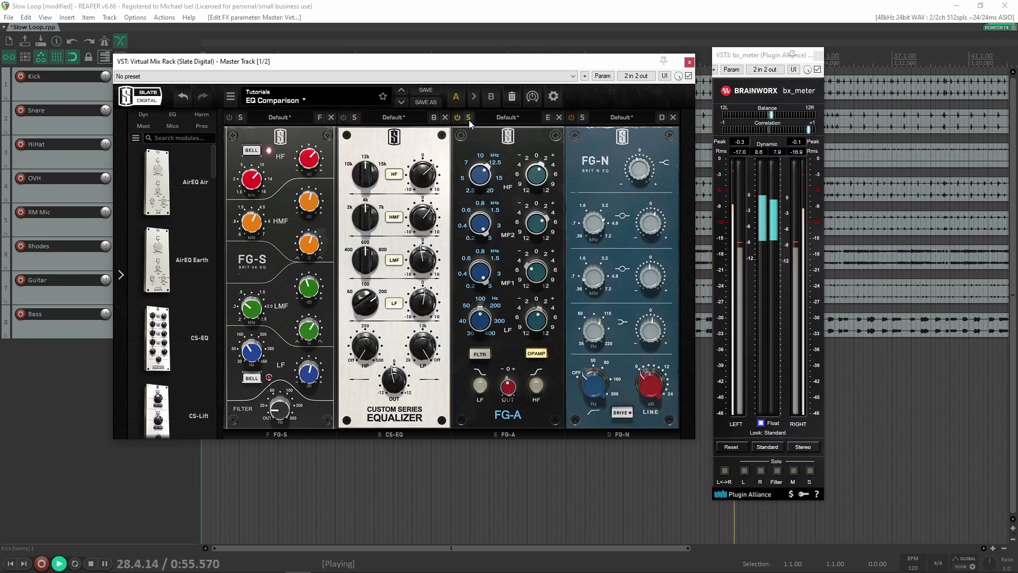
- Toggle the bypass of the CS-EQ and FG-A modules while listening, and solo the FG-N module
{"action": "left_click", "coordinate": [343, 117]}
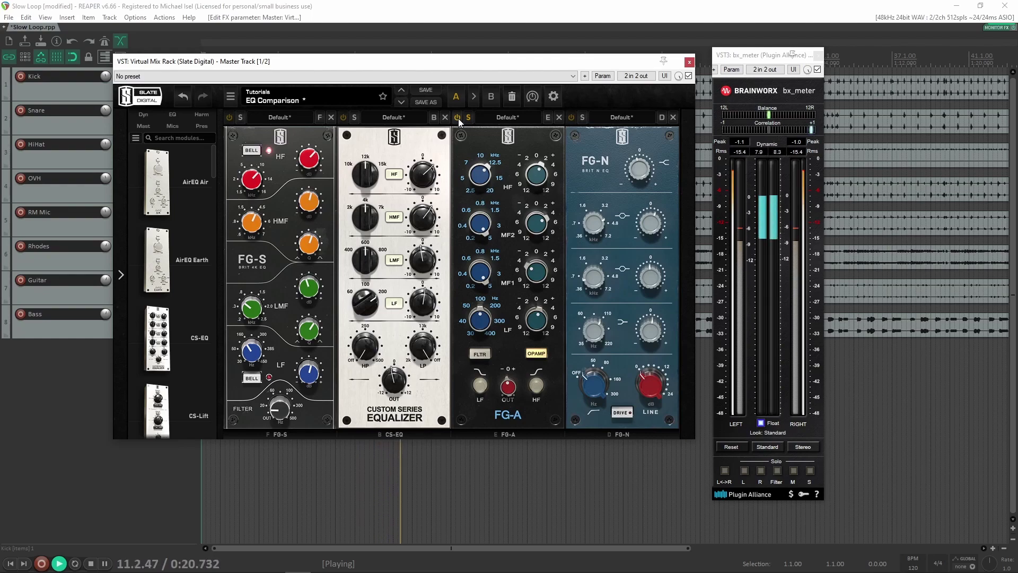
{"action": "left_click", "coordinate": [458, 118]}
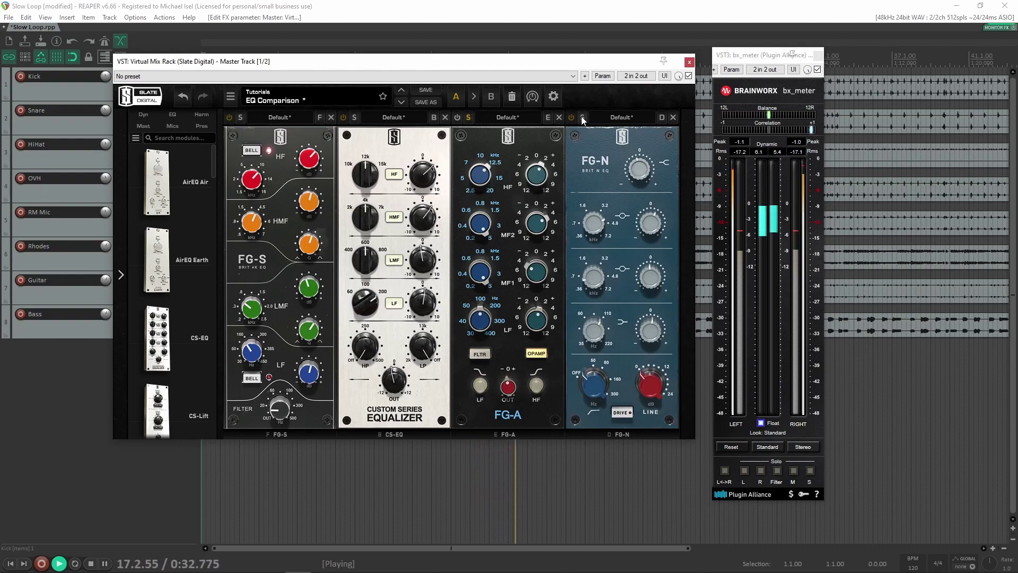
{"action": "left_click", "coordinate": [582, 120]}
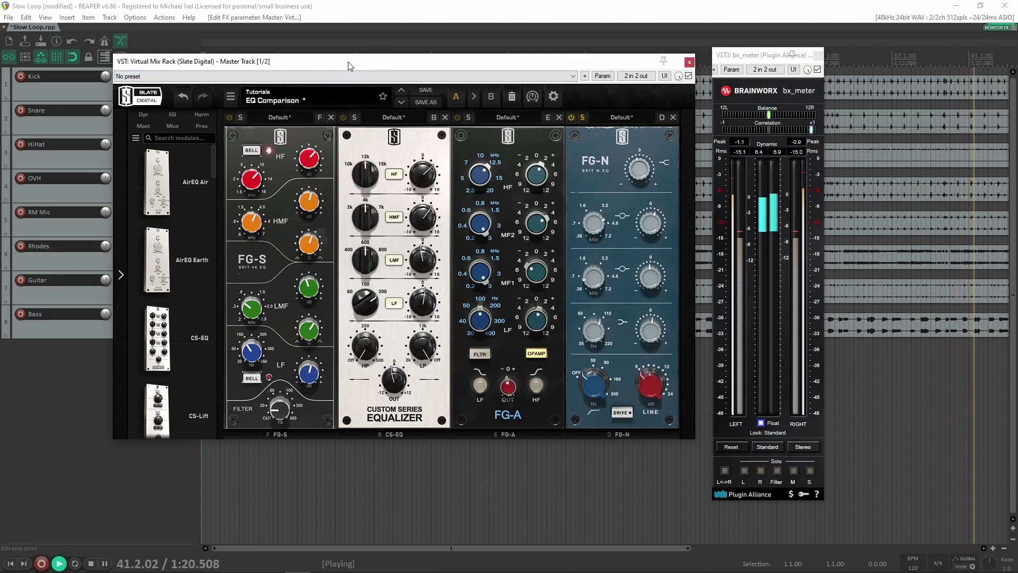
- Alternate the solo between the FG-N and the other EQ modules to compare their sound, and stop playback
{"action": "left_click_drag", "start_coordinate": [348, 65], "coordinate": [356, 67]}
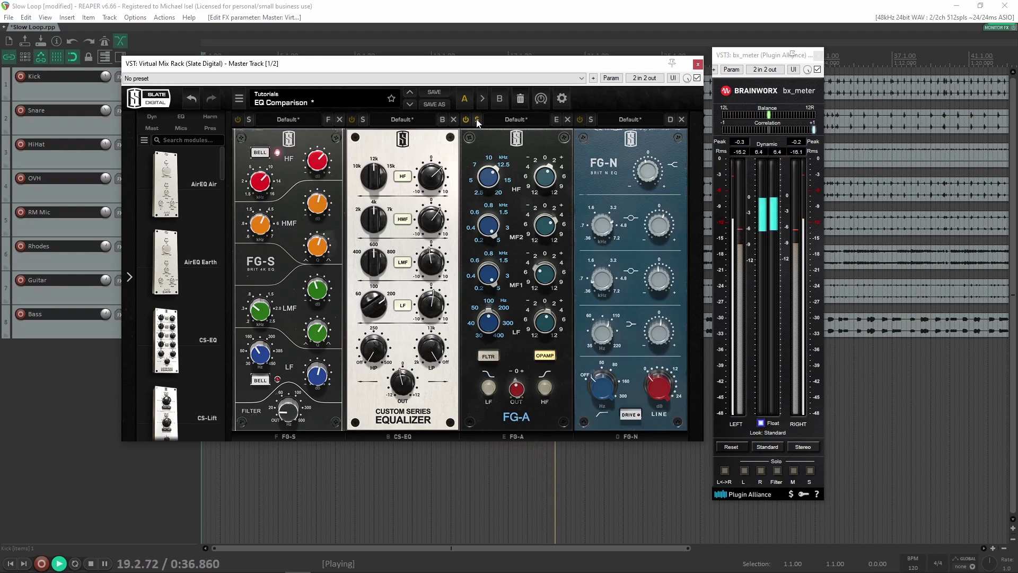
{"action": "left_click", "coordinate": [592, 119]}
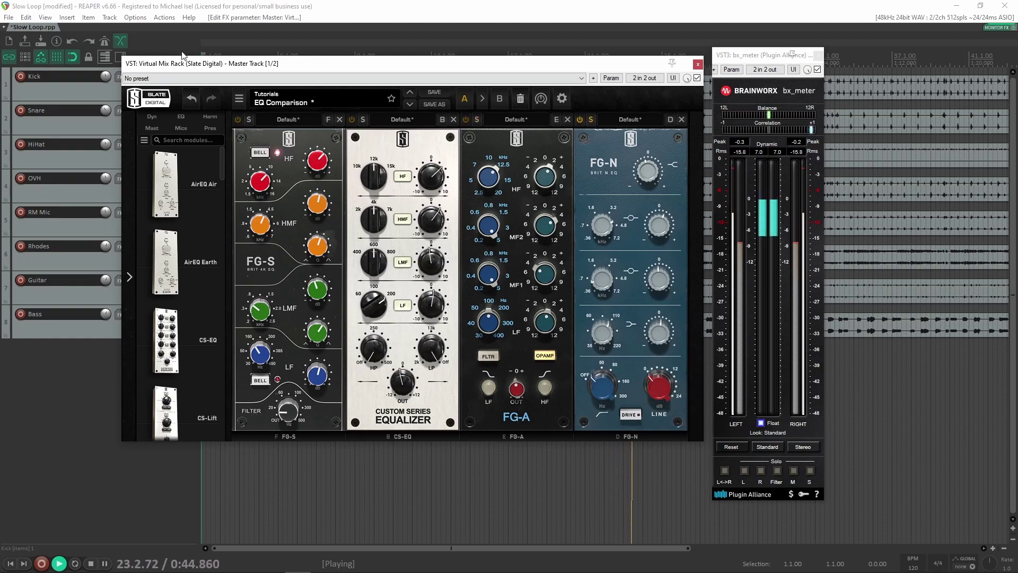
{"action": "left_click", "coordinate": [362, 115]}
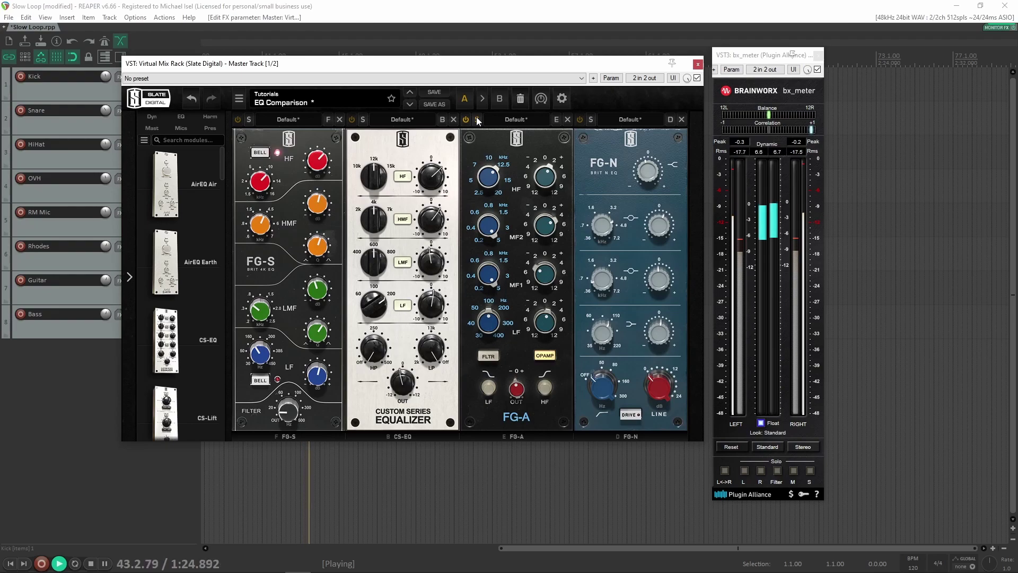
{"action": "left_click", "coordinate": [591, 120]}
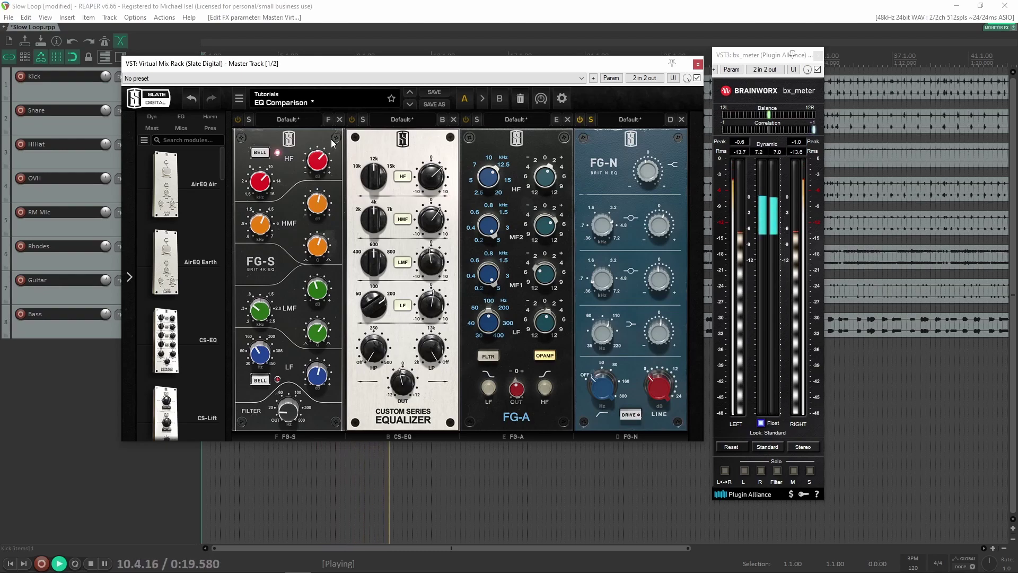
{"action": "key", "text": "space"}
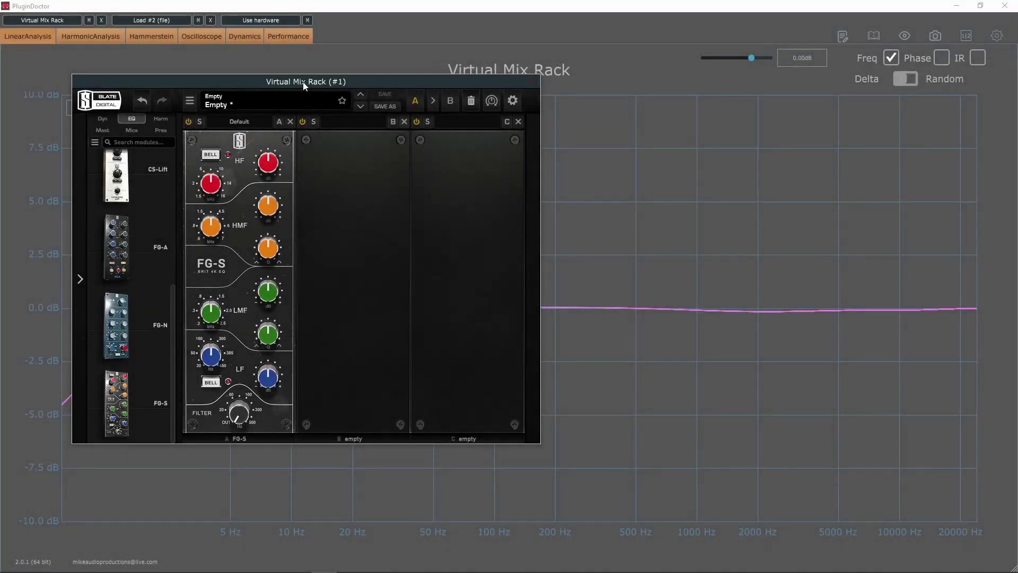
- Switch to PluginDoctor and toggle the FG-S module off and on to examine its flat-setting frequency response
{"action": "left_click_drag", "start_coordinate": [303, 82], "coordinate": [483, 329]}
{"action": "left_click", "coordinate": [370, 370]}
{"action": "left_click", "coordinate": [371, 370]}
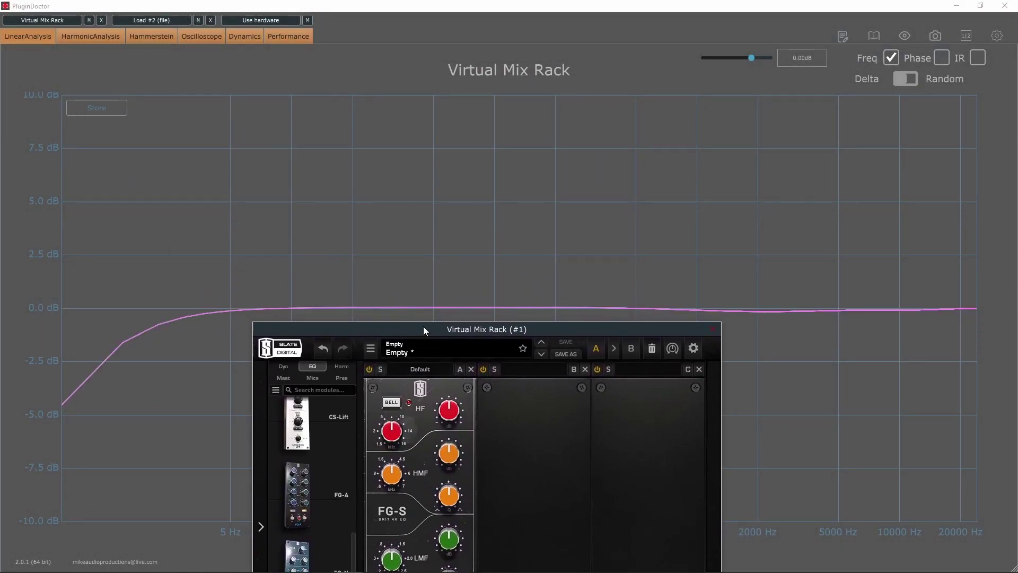
{"action": "left_click_drag", "start_coordinate": [424, 329], "coordinate": [0, 175]}
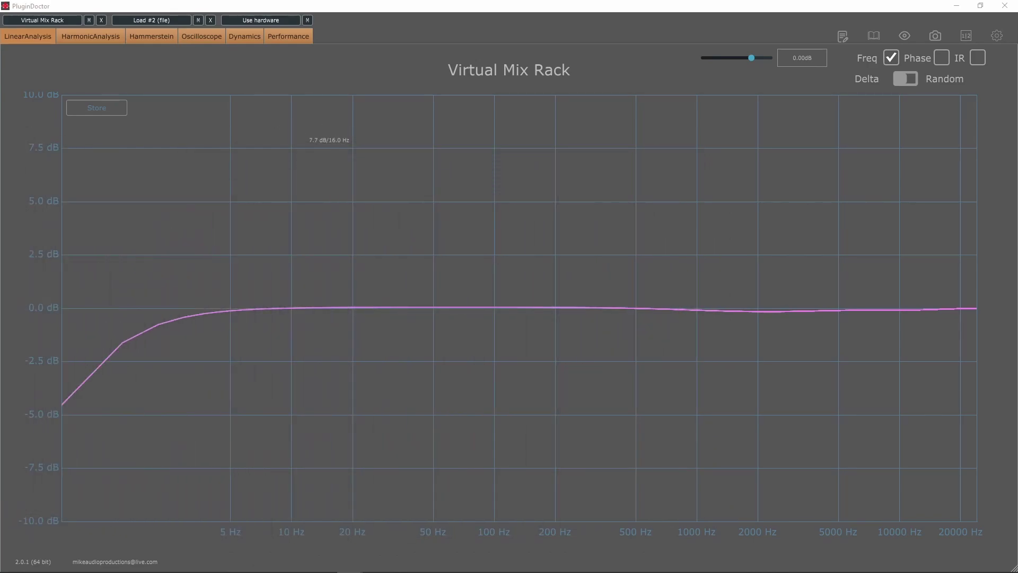
- Show the harmonic analysis of the FG-S module and bypass and re-enable it to compare the harmonics it adds
{"action": "left_click", "coordinate": [72, 40]}
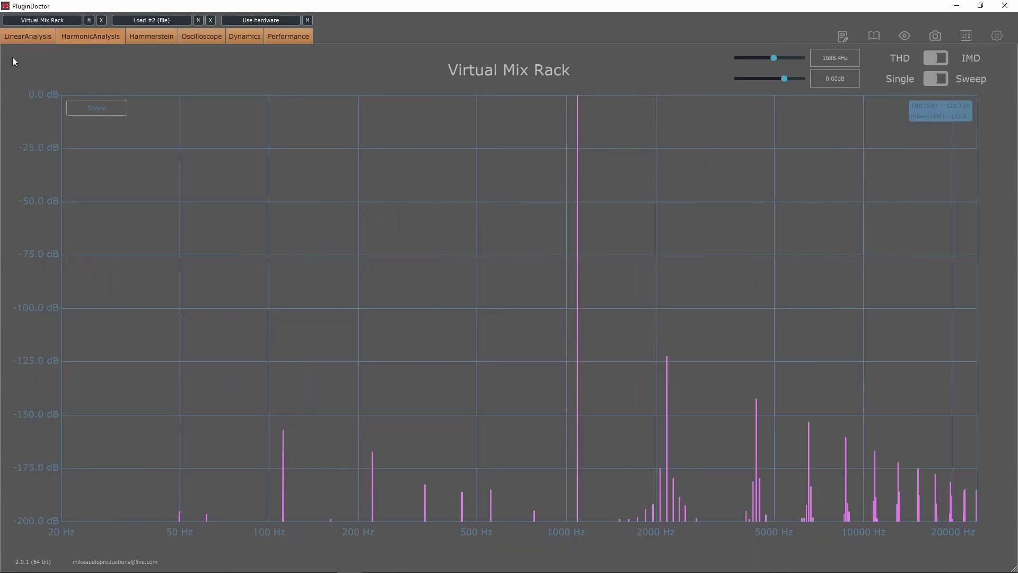
{"action": "left_click_drag", "start_coordinate": [128, 109], "coordinate": [392, 71]}
{"action": "left_click", "coordinate": [91, 109]}
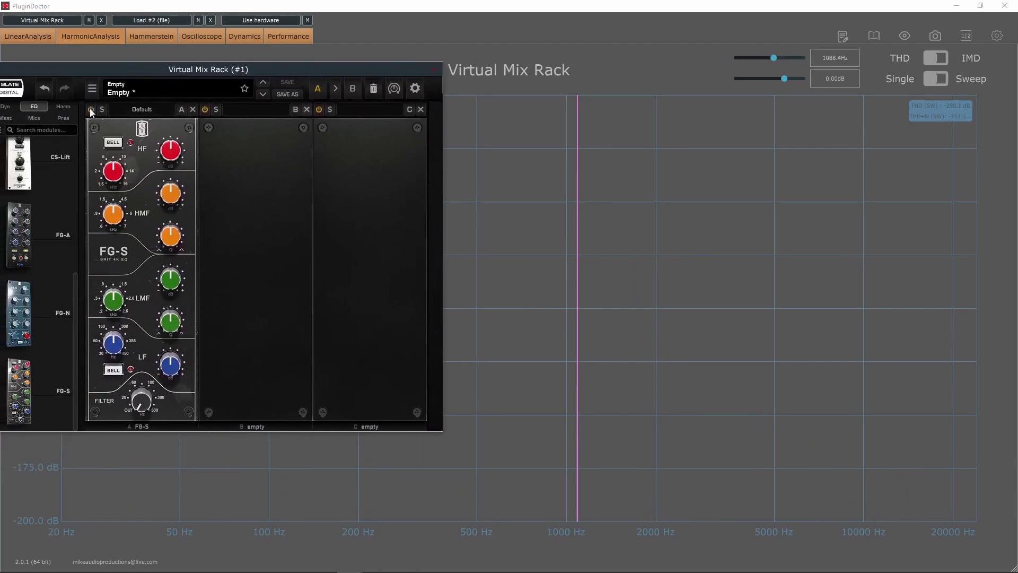
{"action": "left_click", "coordinate": [90, 110]}
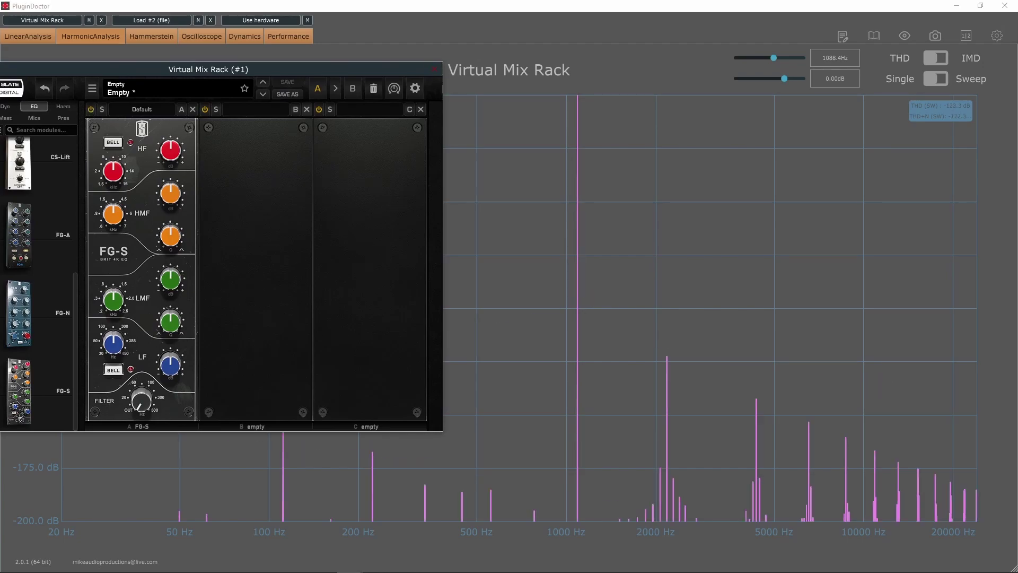
{"action": "left_click_drag", "start_coordinate": [74, 71], "coordinate": [275, 133]}
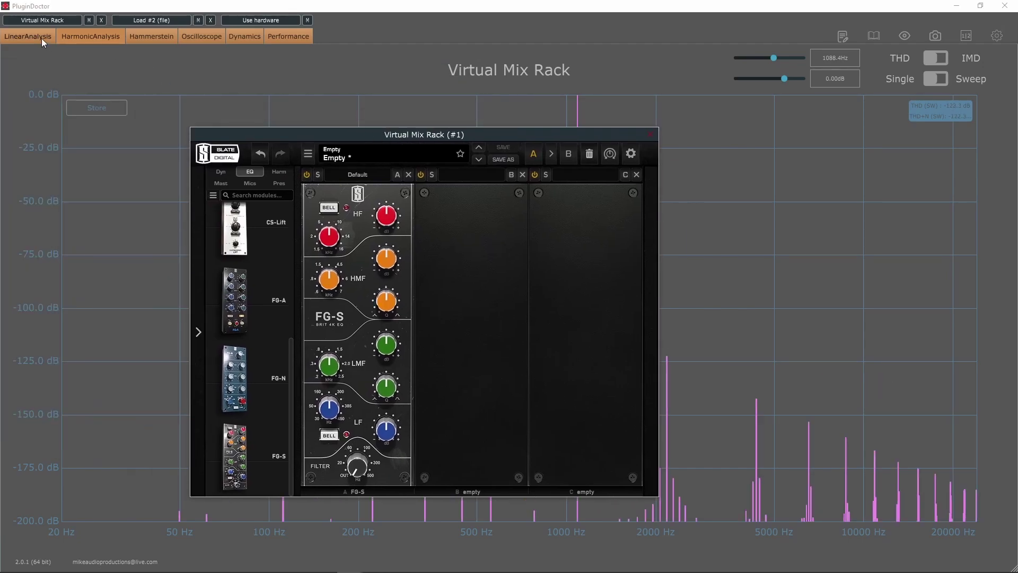
- Return to the linear analysis and set the FG-S HF band to a -2.10 dB bell with a raised frequency
{"action": "left_click", "coordinate": [43, 39]}
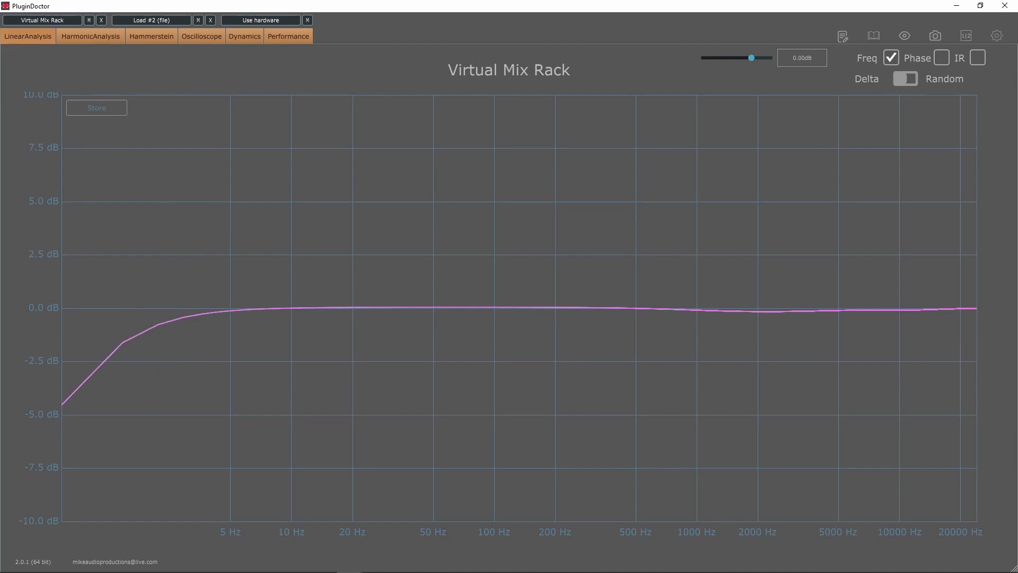
{"action": "left_click_drag", "start_coordinate": [377, 133], "coordinate": [294, 117]}
{"action": "mouse_move", "coordinate": [311, 197]}
{"action": "left_mouse_down"}
{"action": "mouse_move", "coordinate": [311, 183]}
{"action": "mouse_move", "coordinate": [311, 196]}
{"action": "left_mouse_up"}
{"action": "left_click_drag", "start_coordinate": [254, 219], "coordinate": [304, 223]}
{"action": "left_click", "coordinate": [247, 185]}
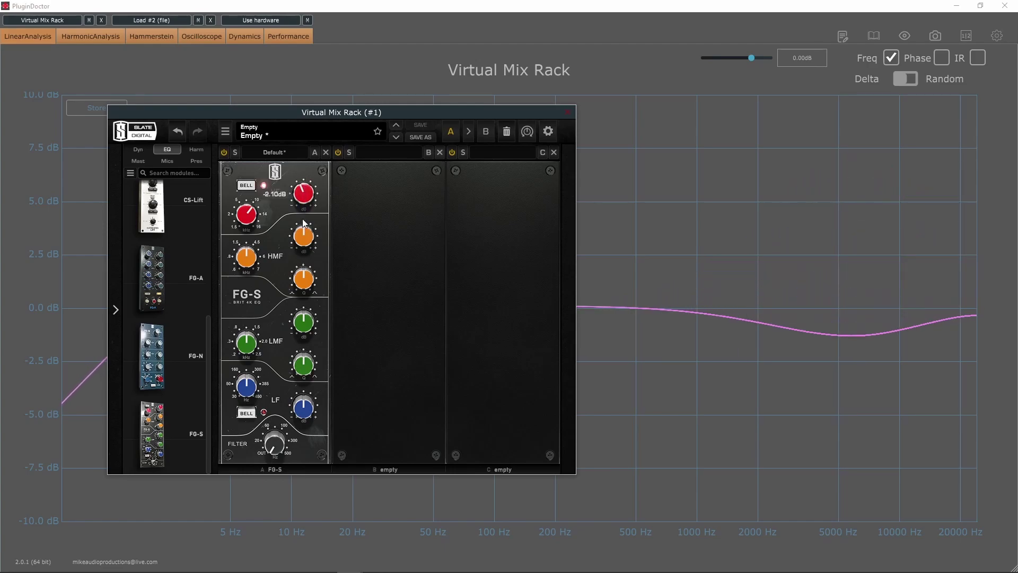
- Switch the FG-S LF band to bell, with its frequency at about 264 Hz and its gain at +3.81 dB
{"action": "left_click_drag", "start_coordinate": [327, 112], "coordinate": [793, 120]}
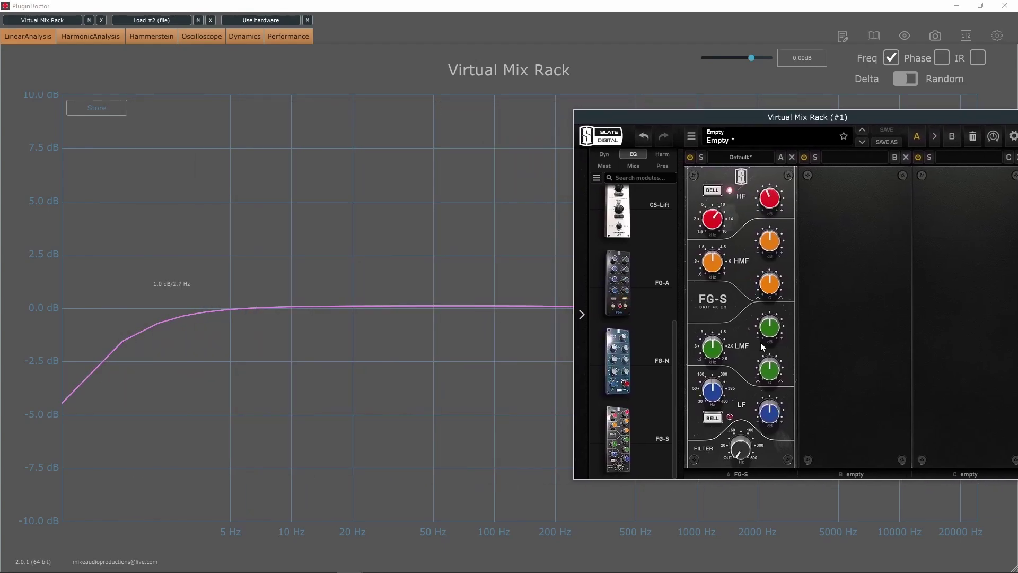
{"action": "mouse_move", "coordinate": [714, 391]}
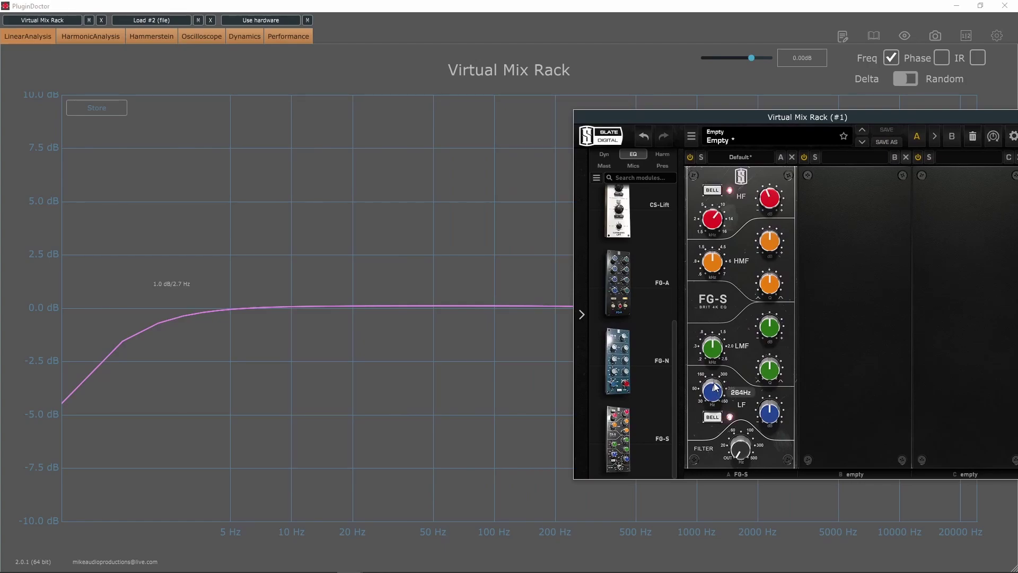
{"action": "left_click_drag", "start_coordinate": [773, 418], "coordinate": [775, 406]}
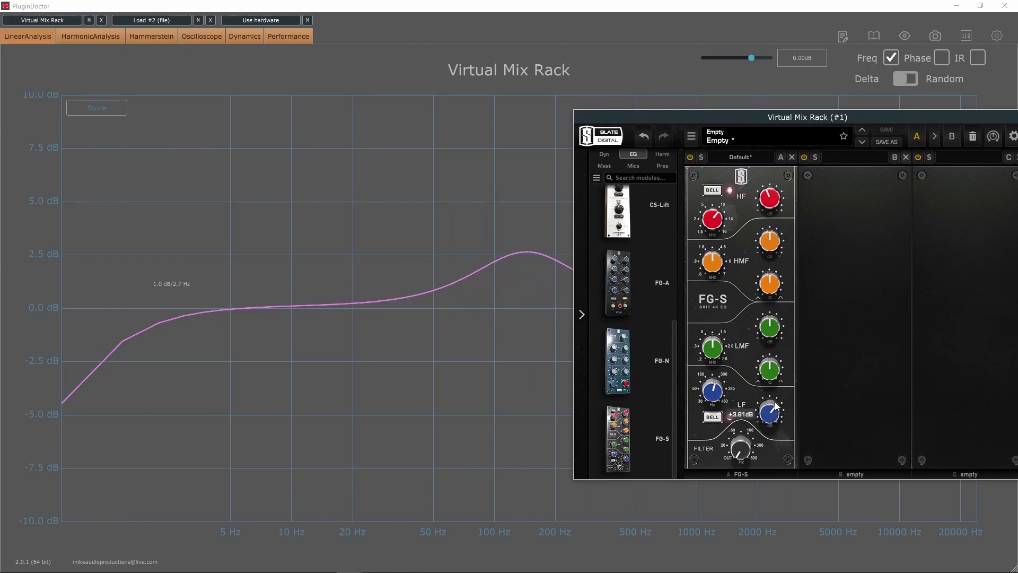
- Turn the FG-S LF bell into a cut at a much lower frequency, and vary the LMF band's gain, Q and frequency
{"action": "left_click_drag", "start_coordinate": [712, 391], "coordinate": [705, 467]}
{"action": "mouse_move", "coordinate": [764, 415]}
{"action": "left_mouse_down"}
{"action": "mouse_move", "coordinate": [764, 390]}
{"action": "mouse_move", "coordinate": [765, 421]}
{"action": "left_mouse_up"}
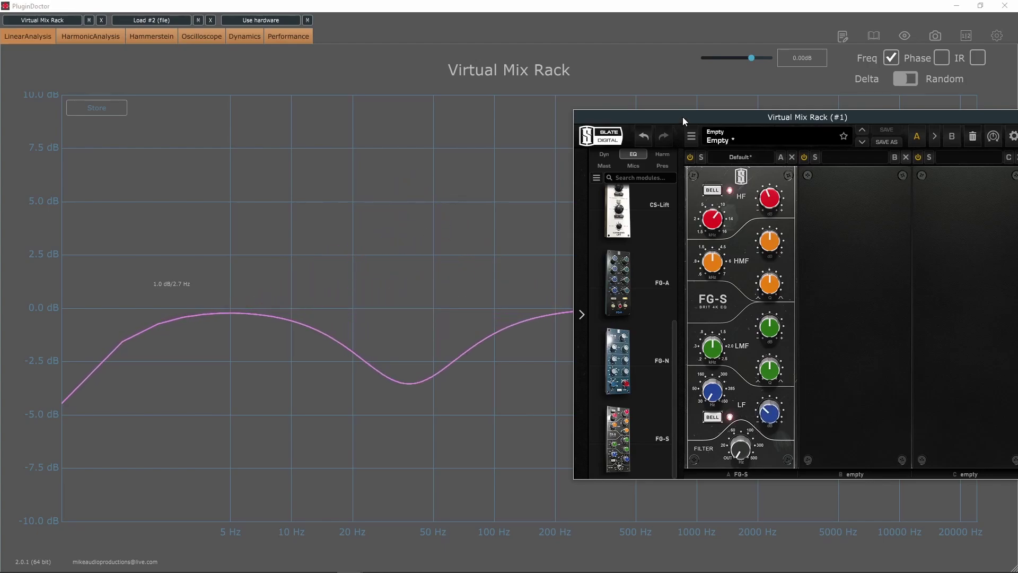
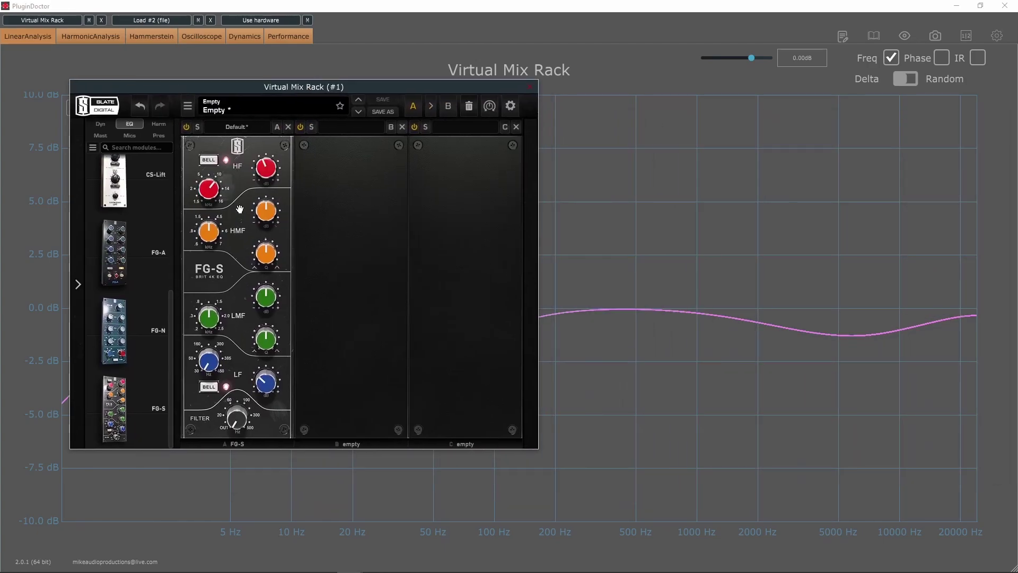
{"action": "left_click_drag", "start_coordinate": [265, 306], "coordinate": [266, 296]}
{"action": "left_click_drag", "start_coordinate": [269, 341], "coordinate": [272, 338]}
{"action": "left_click_drag", "start_coordinate": [209, 318], "coordinate": [223, 337]}
{"action": "left_click_drag", "start_coordinate": [265, 297], "coordinate": [211, 335]}
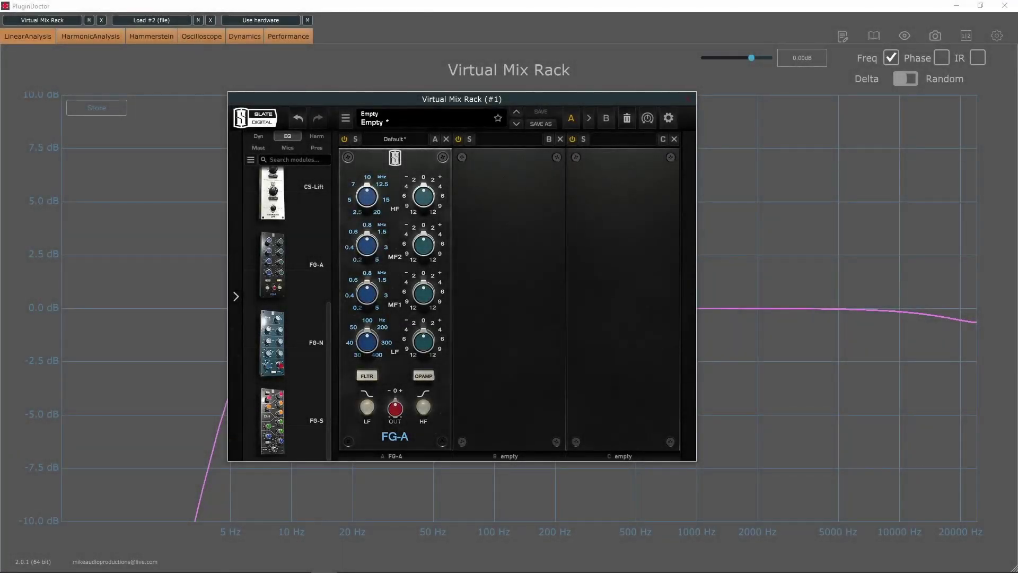
- Bring the rack window back to the front and toggle the FG-A OPAMP on and off to compare the low-frequency response
{"action": "key", "text": "alt+F4"}
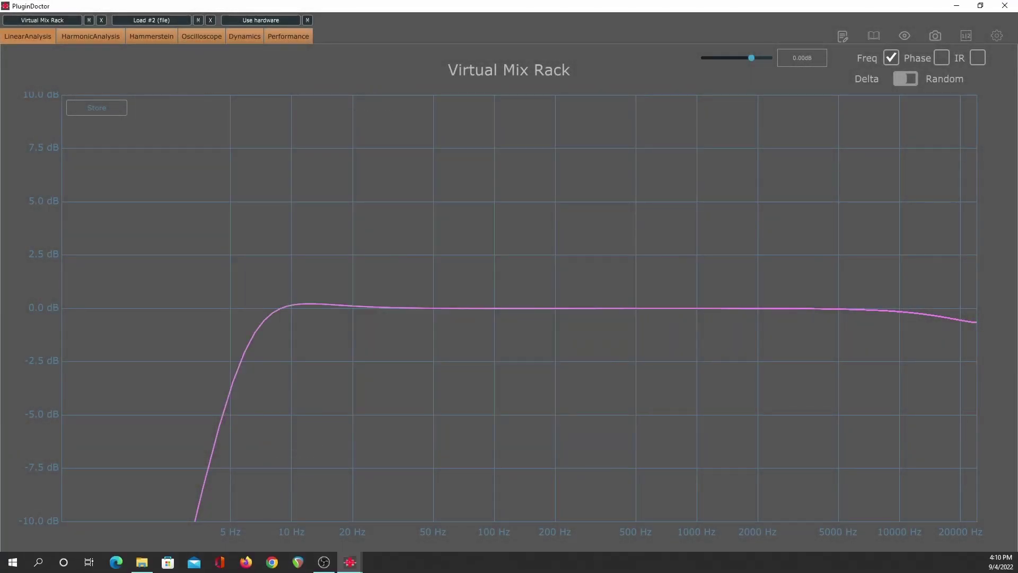
{"action": "left_click", "coordinate": [348, 561]}
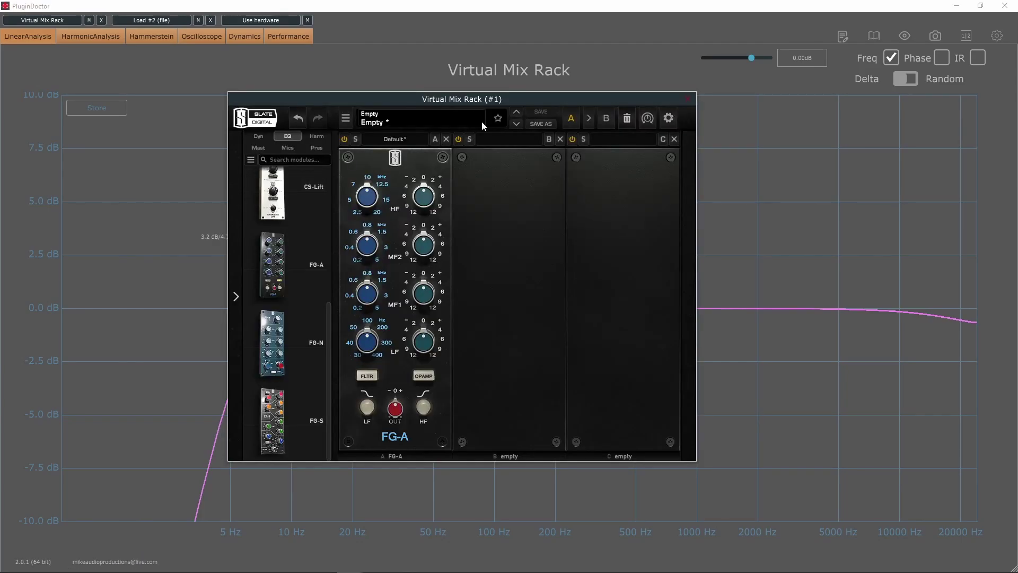
{"action": "left_click_drag", "start_coordinate": [481, 96], "coordinate": [720, 116]}
{"action": "left_click", "coordinate": [662, 397]}
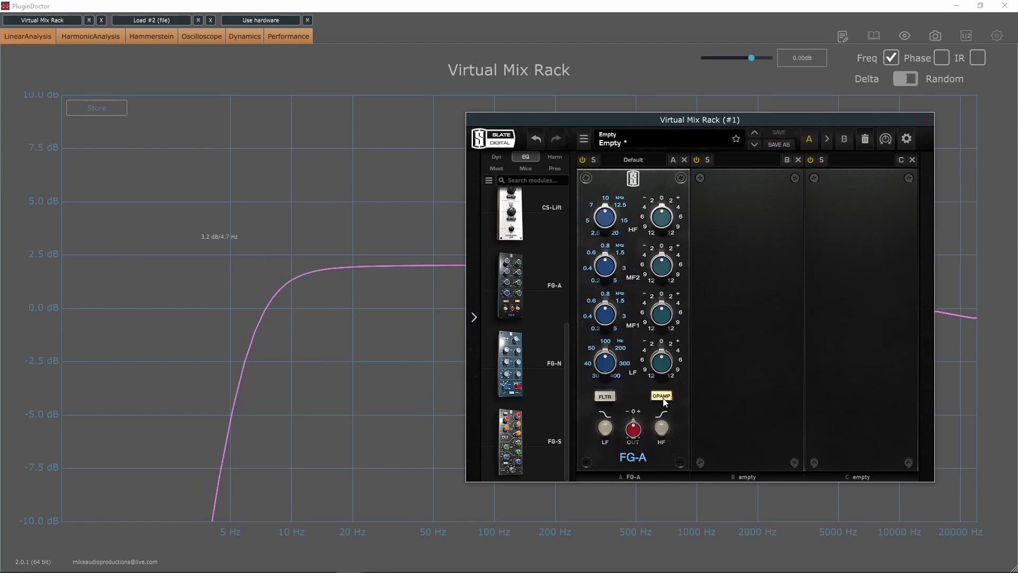
{"action": "left_click", "coordinate": [662, 397]}
- Clear the view of the upper frequencies and toggle the FG-A OPAMP repeatedly, ending with it off, to examine the whole curve
{"action": "left_click_drag", "start_coordinate": [673, 122], "coordinate": [272, 59]}
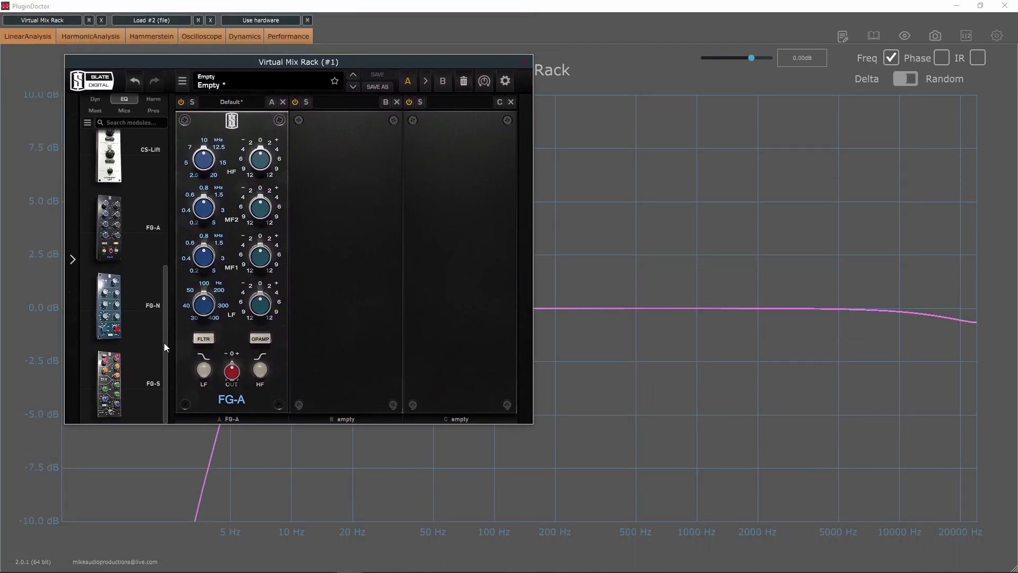
{"action": "left_click", "coordinate": [259, 339]}
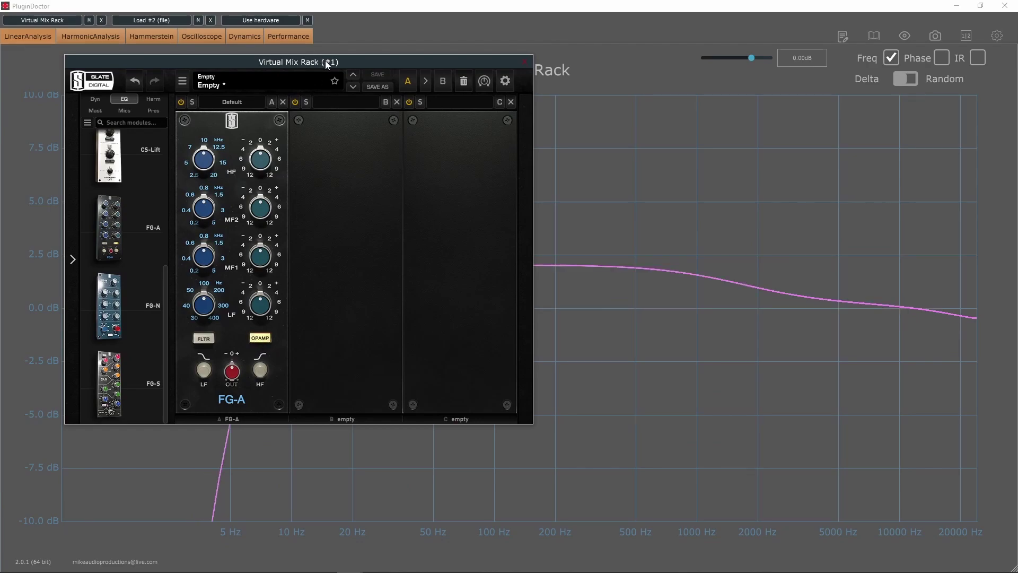
{"action": "left_click_drag", "start_coordinate": [325, 60], "coordinate": [254, 60]}
{"action": "left_click", "coordinate": [191, 332]}
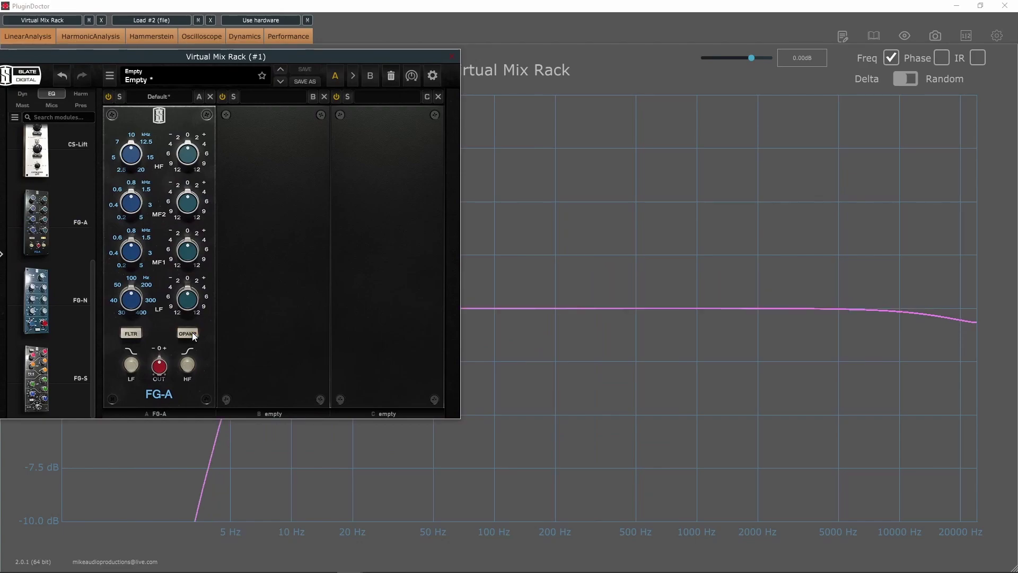
{"action": "left_click", "coordinate": [192, 332]}
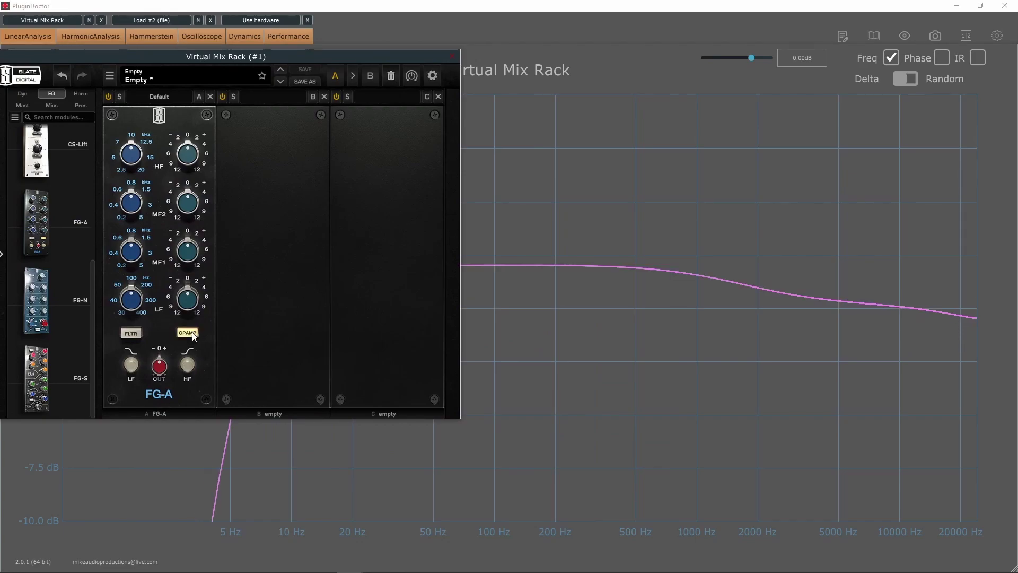
{"action": "left_click", "coordinate": [192, 332]}
{"action": "left_click_drag", "start_coordinate": [265, 58], "coordinate": [577, 345]}
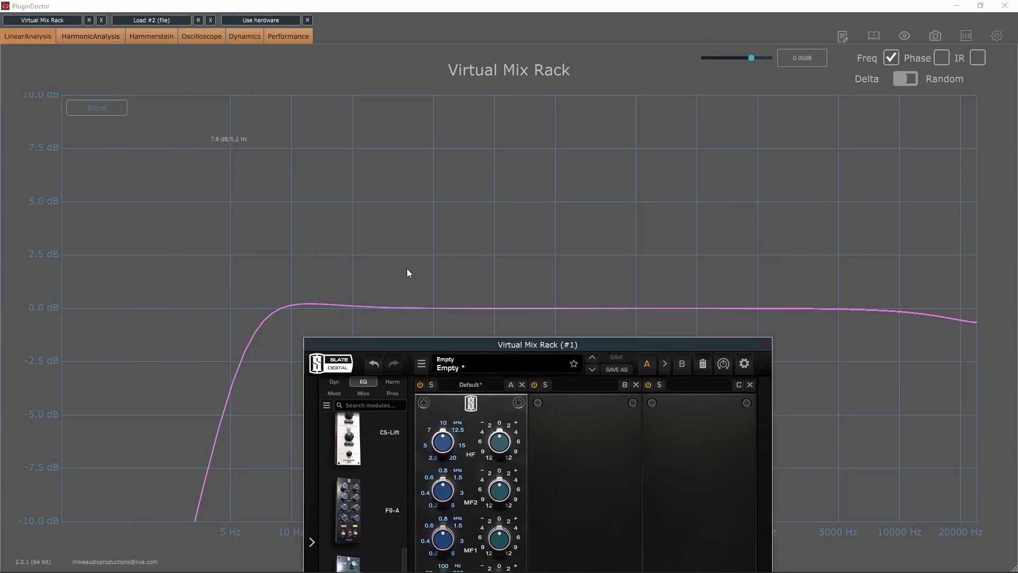
{"action": "left_click", "coordinate": [431, 335]}
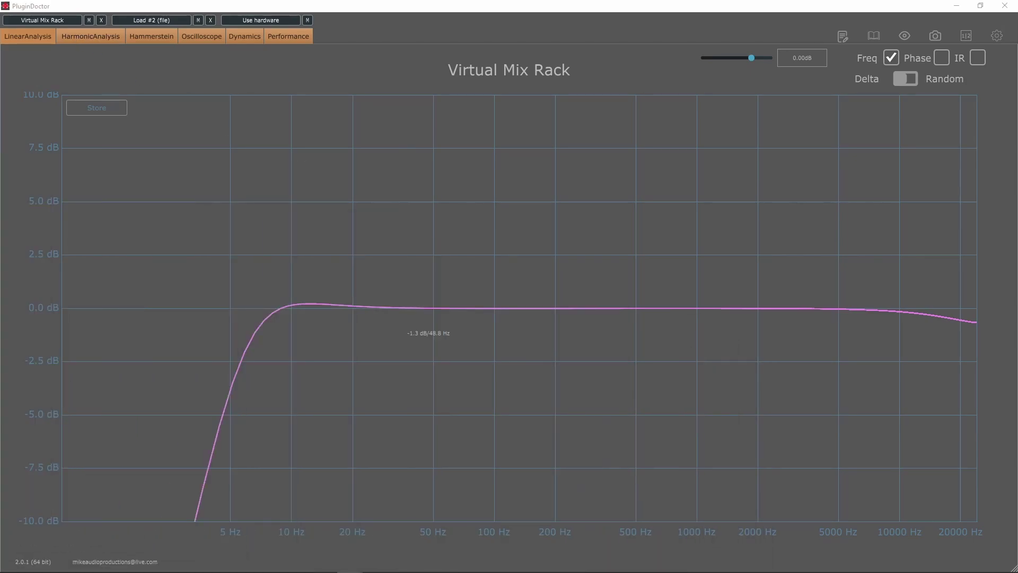
- Show the harmonic analysis of the FG-A module and switch its OPAMP off and on to compare the harmonics it adds
{"action": "left_click", "coordinate": [82, 39]}
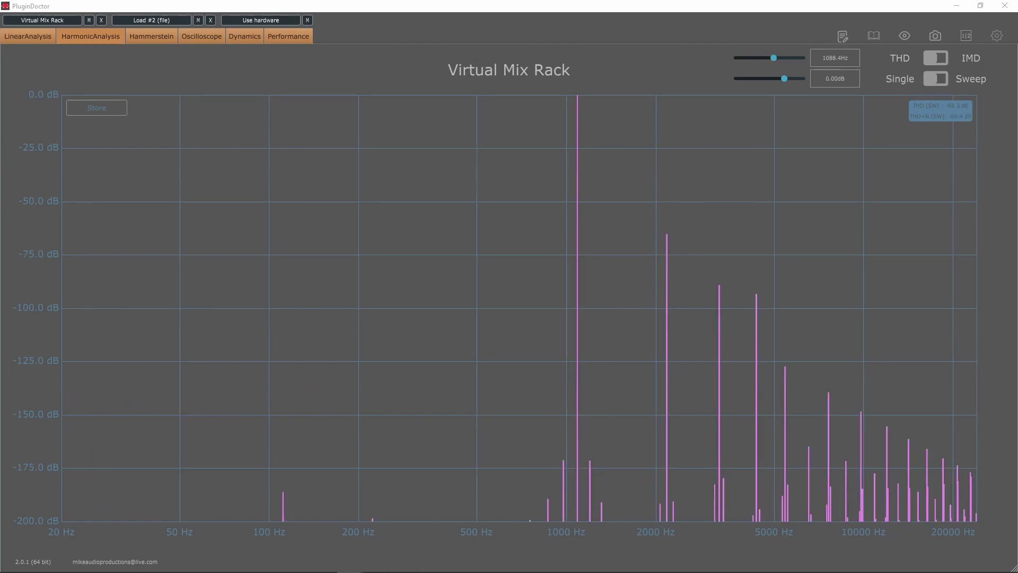
{"action": "left_click_drag", "start_coordinate": [303, 125], "coordinate": [354, 83]}
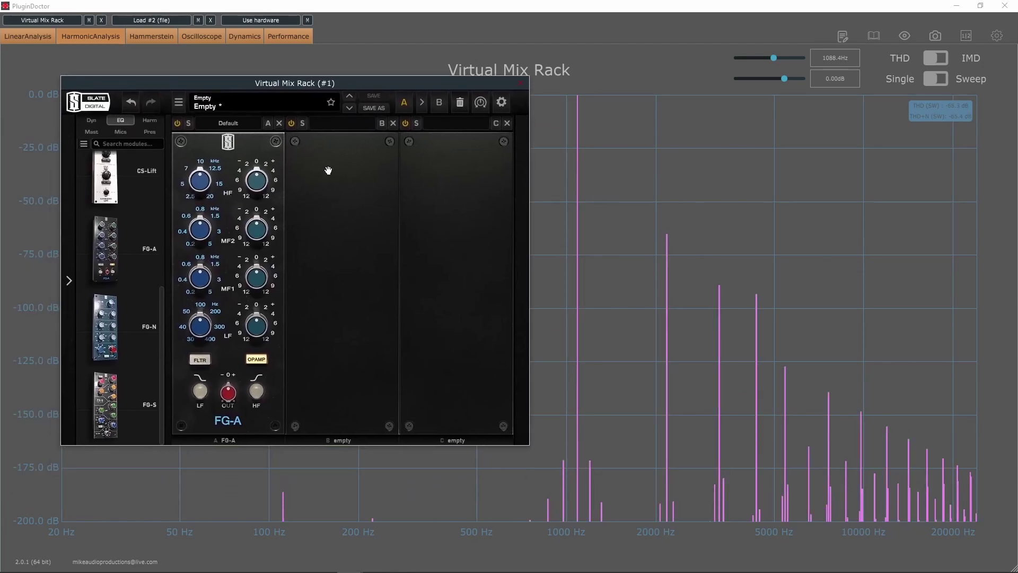
{"action": "left_click", "coordinate": [255, 359]}
{"action": "left_click", "coordinate": [254, 360]}
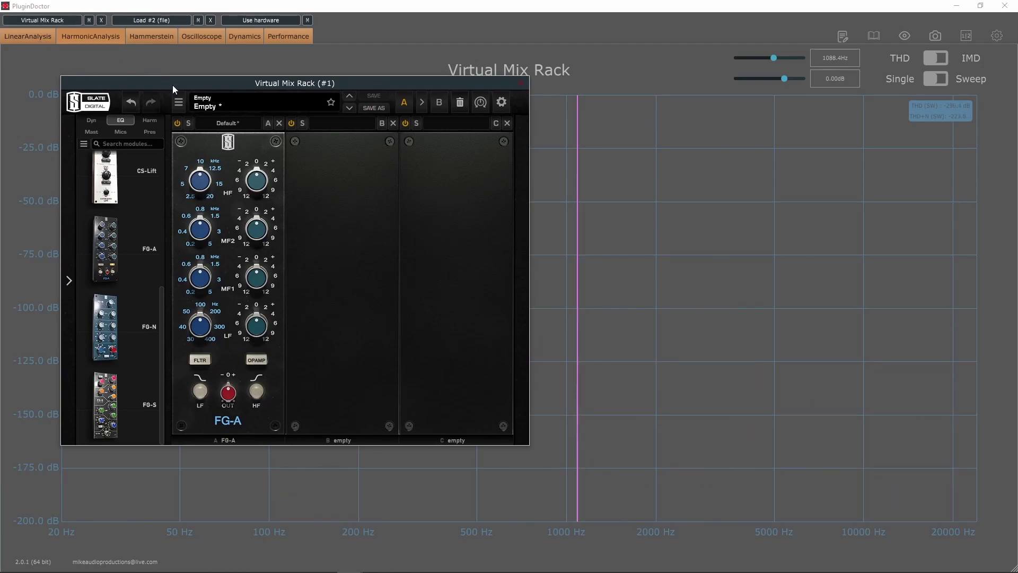
{"action": "left_click_drag", "start_coordinate": [173, 84], "coordinate": [221, 113]}
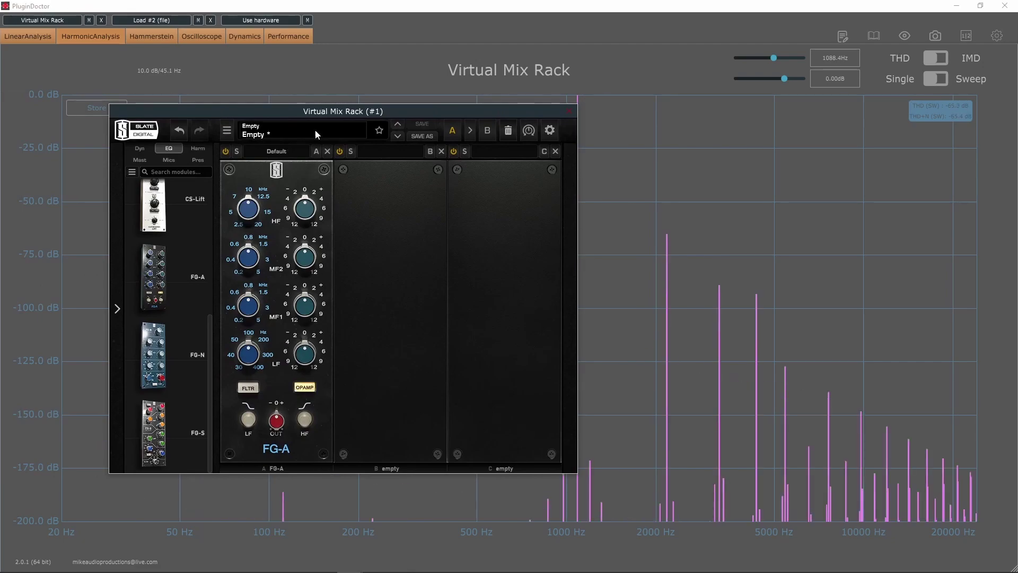
- Return to the linear analysis and cut the FG-A HF band with its frequency at 2.50 kHz
{"action": "mouse_move", "coordinate": [313, 111]}
{"action": "left_mouse_down"}
{"action": "mouse_move", "coordinate": [0, 170]}
{"action": "mouse_move", "coordinate": [382, 113]}
{"action": "left_mouse_up"}
{"action": "left_click", "coordinate": [32, 37]}
{"action": "left_click", "coordinate": [43, 21]}
{"action": "left_click_drag", "start_coordinate": [279, 212], "coordinate": [290, 243]}
{"action": "left_click_drag", "start_coordinate": [217, 219], "coordinate": [232, 313]}
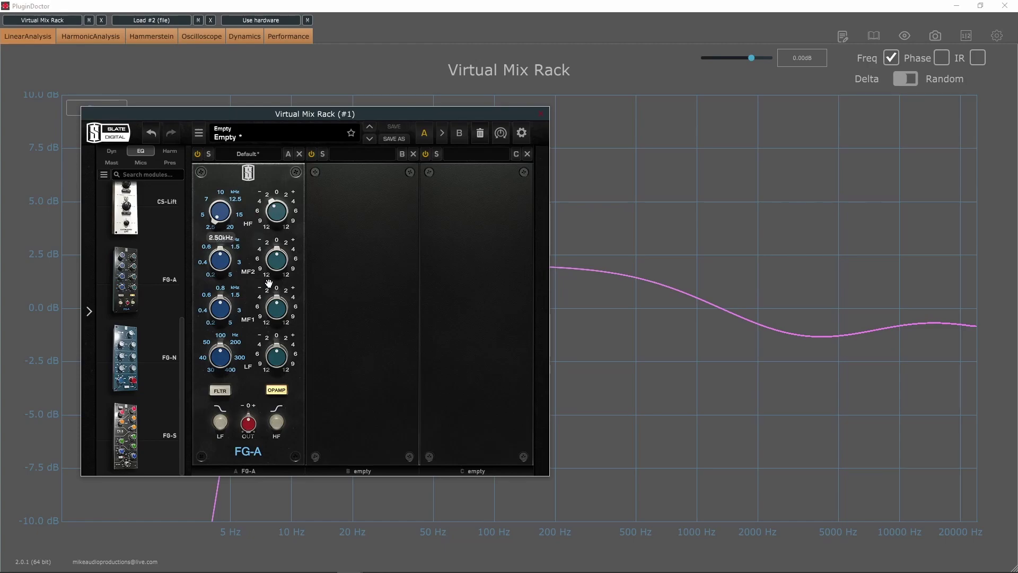
- Boost the FG-A HF band by 2.00 dB, raise its frequency to 20.0 kHz, and return its gain to 0 dB
{"action": "left_click_drag", "start_coordinate": [271, 222], "coordinate": [276, 189]}
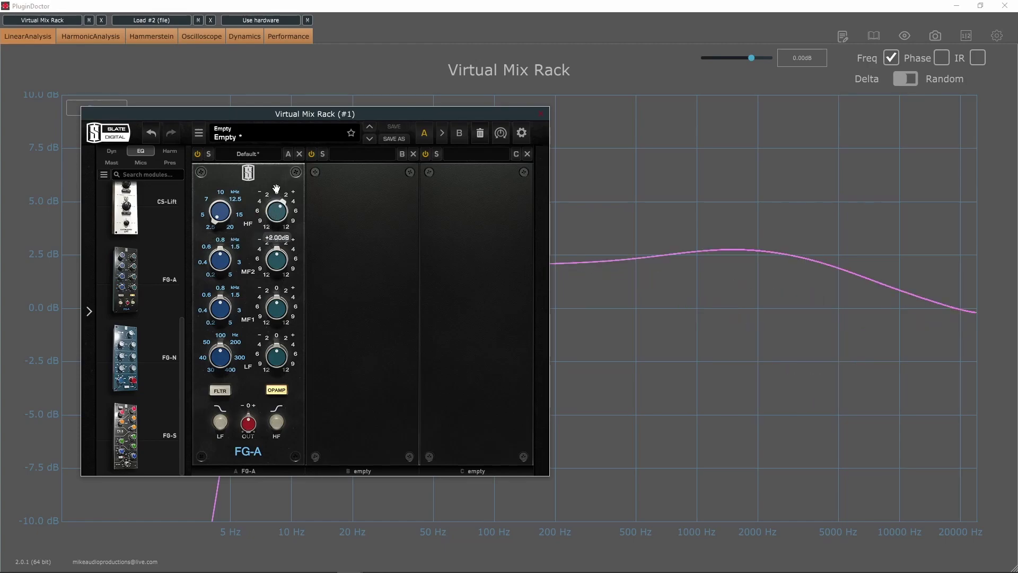
{"action": "left_click_drag", "start_coordinate": [201, 210], "coordinate": [260, 127]}
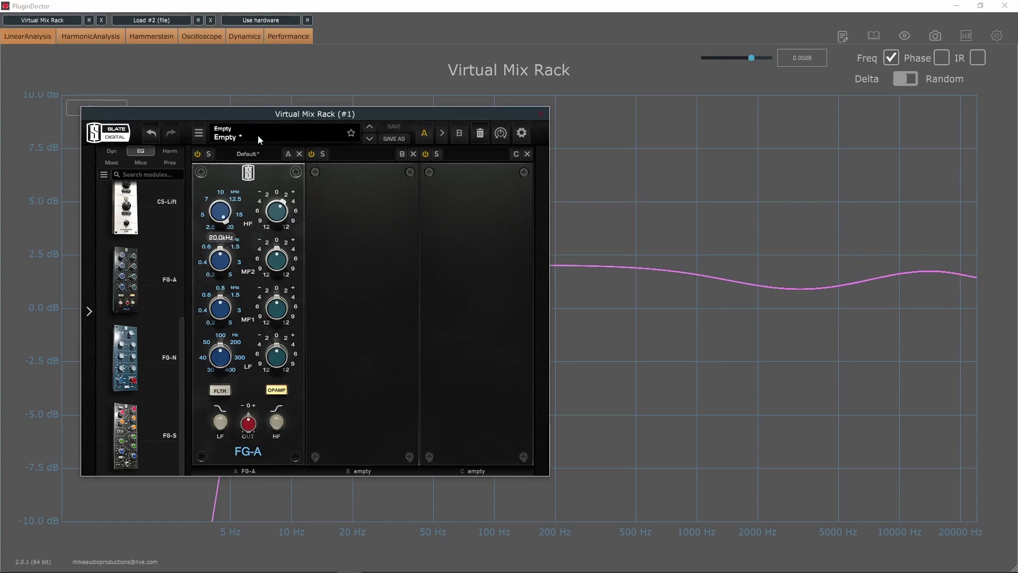
{"action": "left_click_drag", "start_coordinate": [274, 210], "coordinate": [295, 241]}
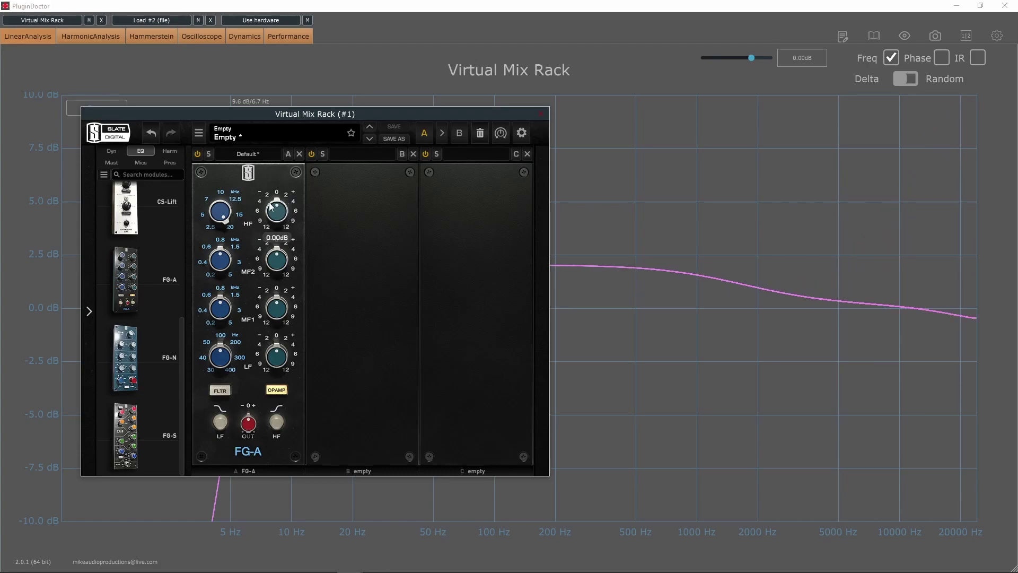
{"action": "left_click_drag", "start_coordinate": [271, 207], "coordinate": [284, 167]}
{"action": "left_click_drag", "start_coordinate": [280, 207], "coordinate": [277, 226]}
- Boost the FG-A MF2 band by 2.00 dB, change it to a slight cut, and set the MF1 gain to +2.00 dB
{"action": "left_click_drag", "start_coordinate": [273, 260], "coordinate": [271, 242]}
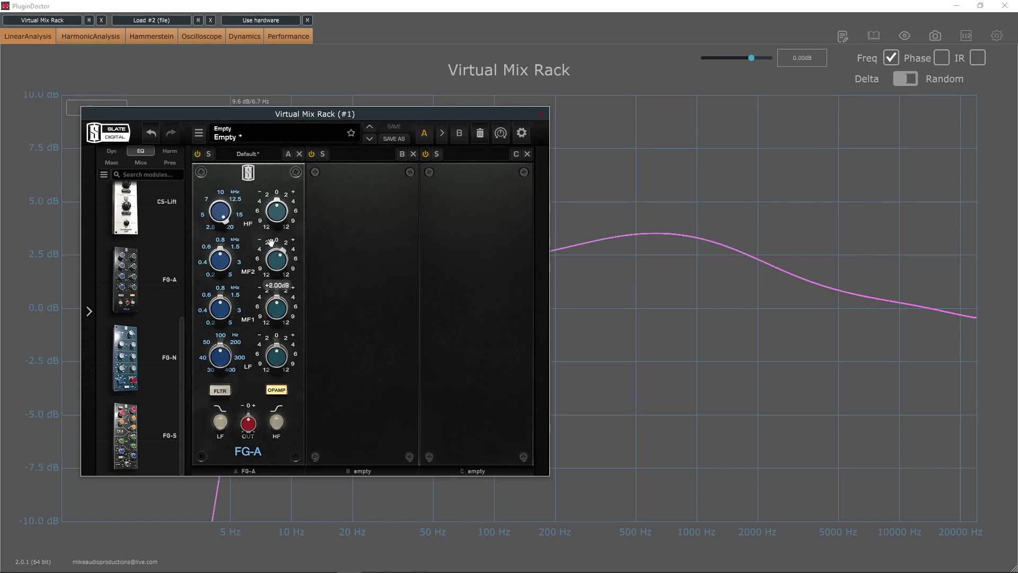
{"action": "left_click_drag", "start_coordinate": [300, 125], "coordinate": [206, 103]}
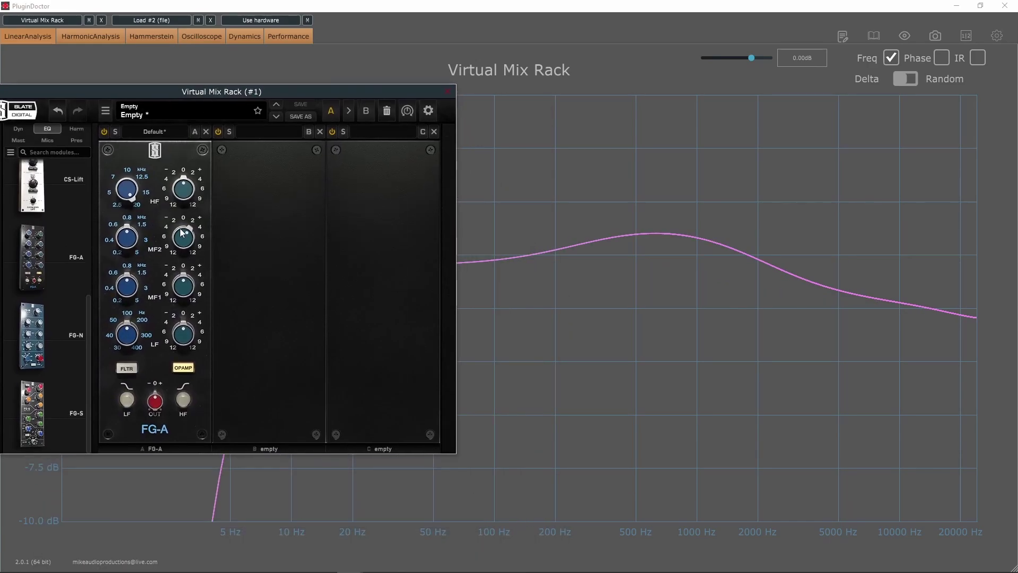
{"action": "mouse_move", "coordinate": [184, 239]}
{"action": "left_mouse_down"}
{"action": "mouse_move", "coordinate": [186, 219]}
{"action": "mouse_move", "coordinate": [187, 248]}
{"action": "left_mouse_up"}
{"action": "left_click_drag", "start_coordinate": [188, 271], "coordinate": [190, 285]}
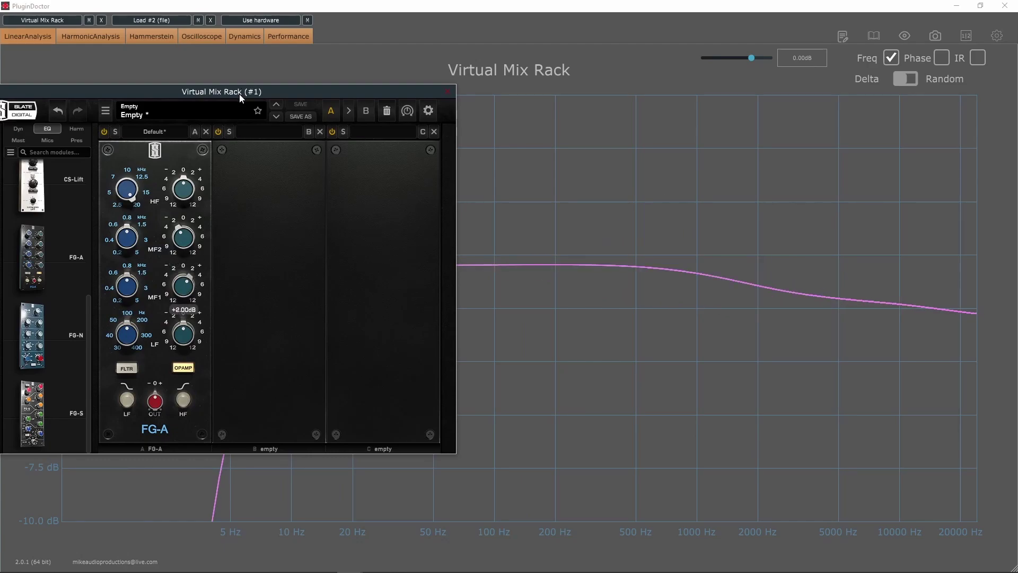
- Replace the FG-A with the FG-N module and set its high-pass filter to 30.0 Hz
{"action": "left_click_drag", "start_coordinate": [239, 94], "coordinate": [336, 95]}
{"action": "mouse_move", "coordinate": [223, 286]}
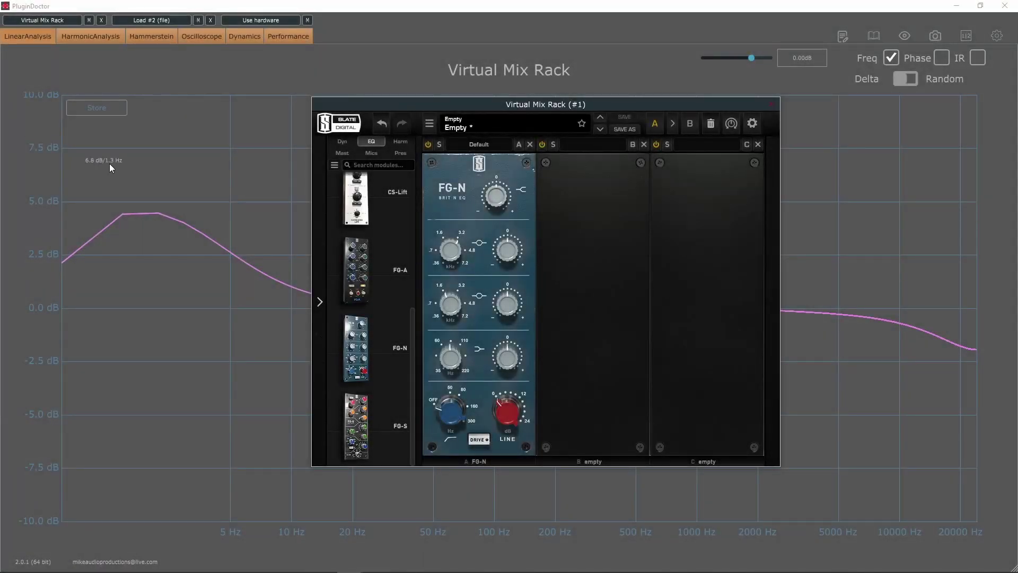
{"action": "left_click_drag", "start_coordinate": [371, 97], "coordinate": [381, 84]}
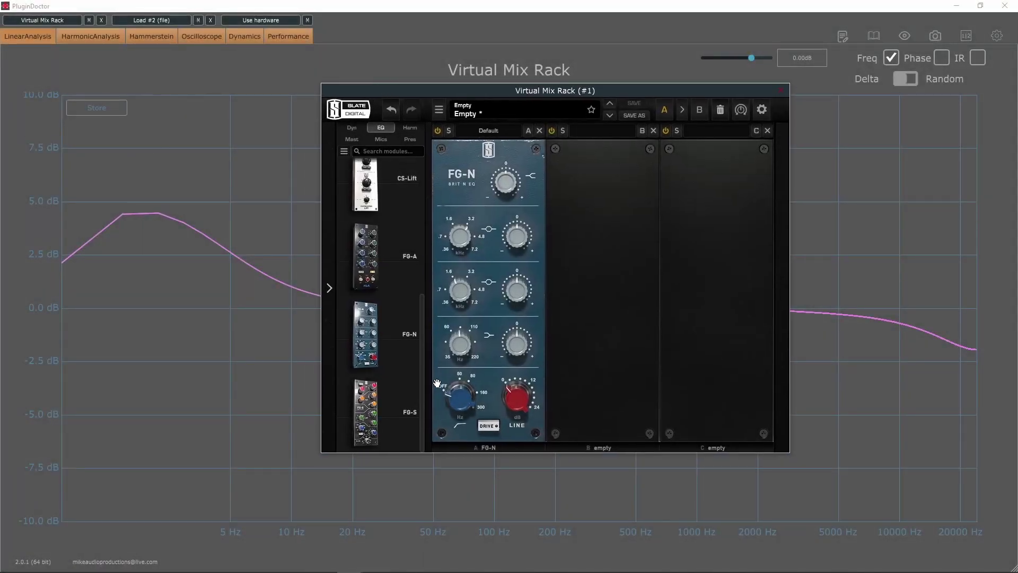
{"action": "left_click_drag", "start_coordinate": [461, 402], "coordinate": [462, 400]}
{"action": "double_click", "coordinate": [461, 401]}
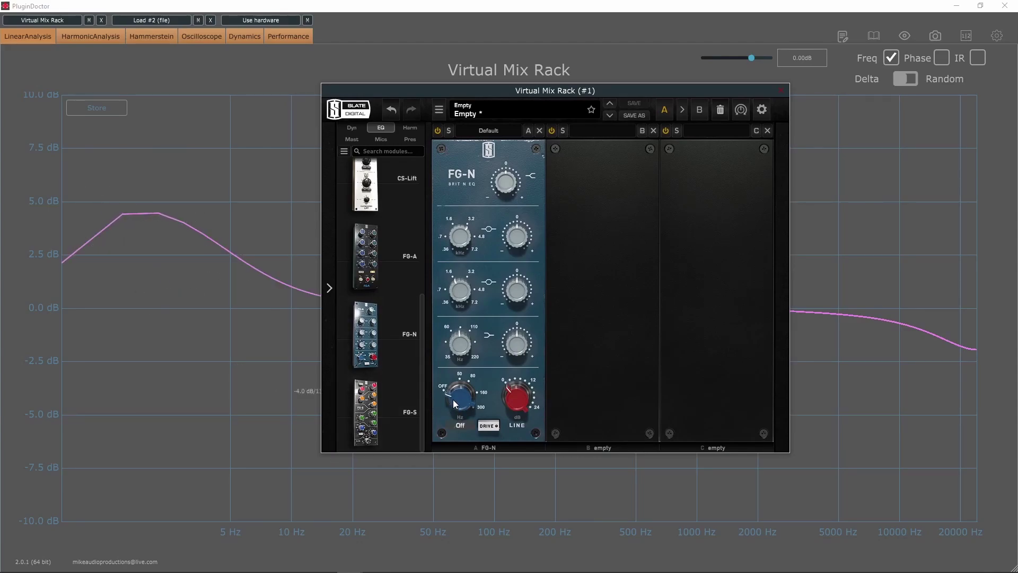
{"action": "left_click_drag", "start_coordinate": [453, 404], "coordinate": [457, 401]}
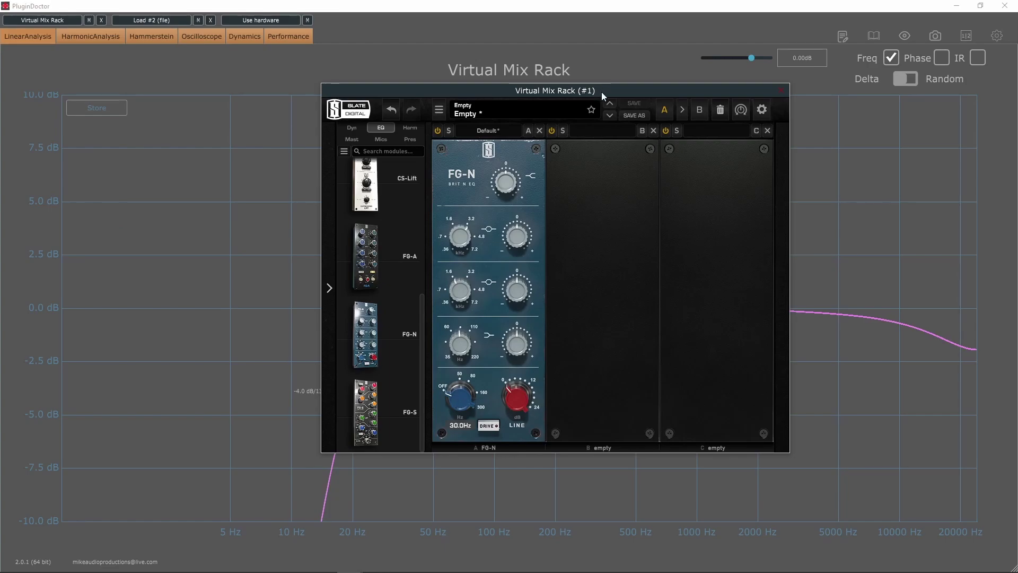
{"action": "left_click_drag", "start_coordinate": [606, 94], "coordinate": [405, 119]}
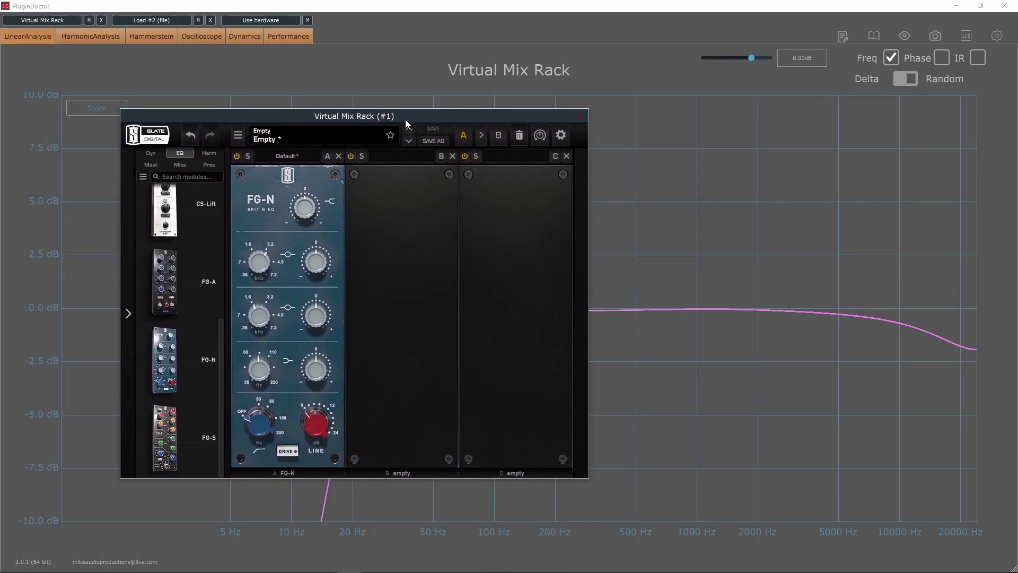
- Reset the FG-N high-shelf gain to 0 and show the module's harmonic analysis
{"action": "left_click_drag", "start_coordinate": [303, 209], "coordinate": [304, 208]}
{"action": "double_click", "coordinate": [304, 209]}
{"action": "left_click_drag", "start_coordinate": [226, 117], "coordinate": [160, 139]}
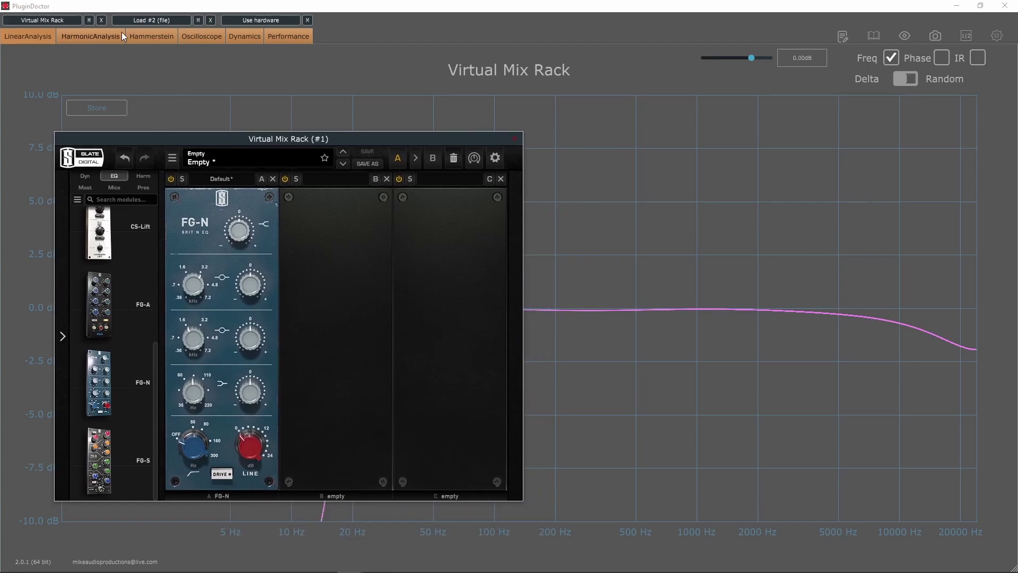
{"action": "left_click", "coordinate": [90, 37]}
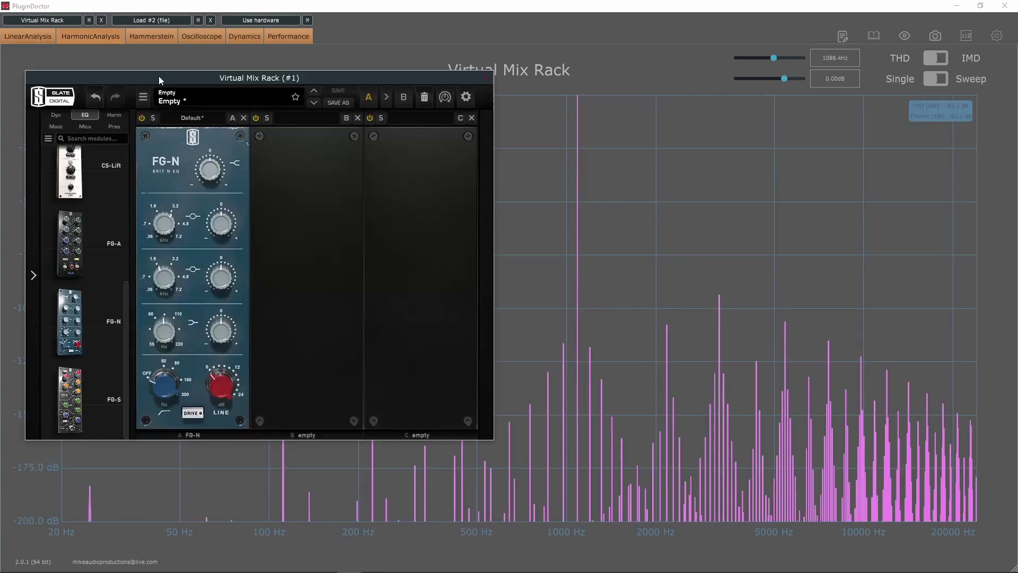
{"action": "left_click_drag", "start_coordinate": [158, 79], "coordinate": [0, 90]}
- Return to the linear analysis and vary the FG-N high-shelf gain to examine the shelf's curve
{"action": "left_click", "coordinate": [25, 39]}
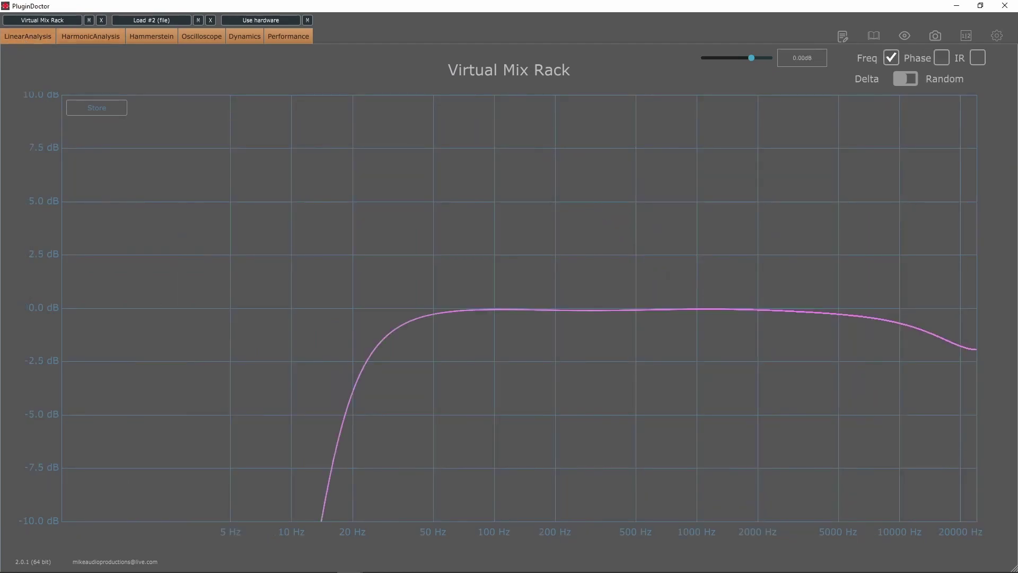
{"action": "left_click_drag", "start_coordinate": [266, 106], "coordinate": [309, 86]}
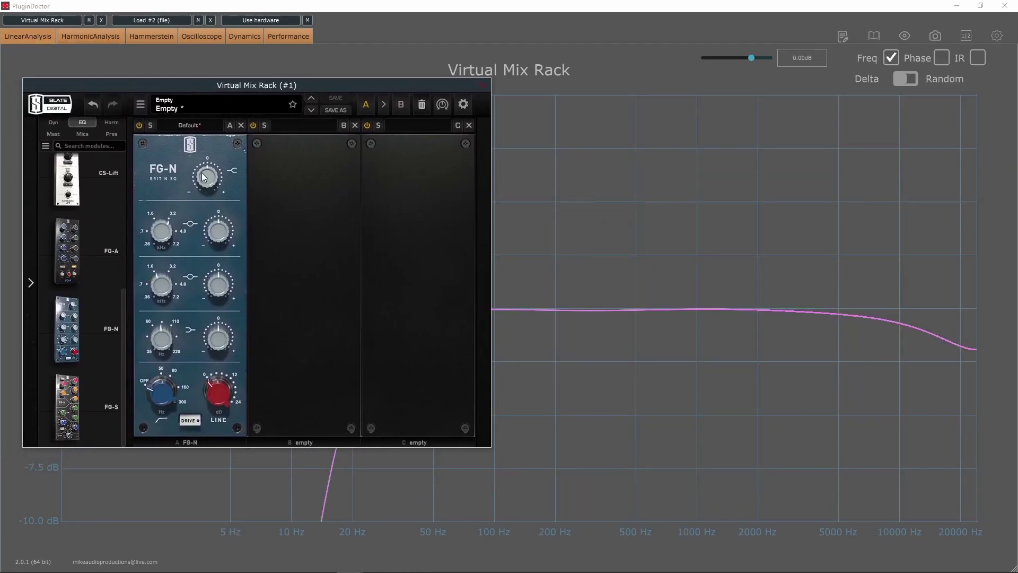
{"action": "mouse_move", "coordinate": [204, 176]}
{"action": "left_mouse_down"}
{"action": "mouse_move", "coordinate": [213, 168]}
{"action": "mouse_move", "coordinate": [211, 188]}
{"action": "left_mouse_up"}
- Boost the FG-N upper mid bell at 4.03 kHz and the lower mid bell by 4.73 dB at 360 Hz
{"action": "left_click_drag", "start_coordinate": [219, 232], "coordinate": [226, 216]}
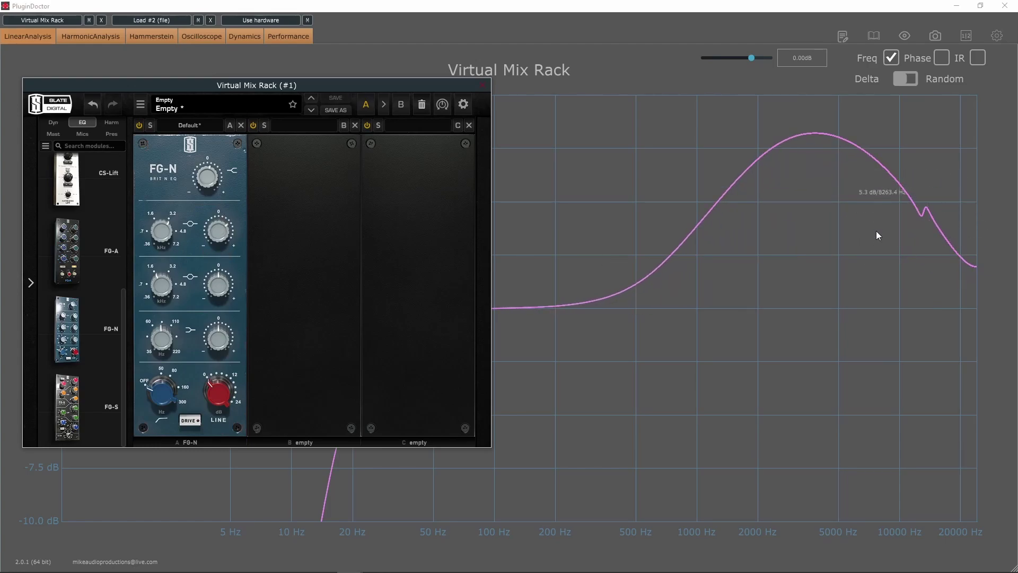
{"action": "left_click_drag", "start_coordinate": [214, 233], "coordinate": [179, 239]}
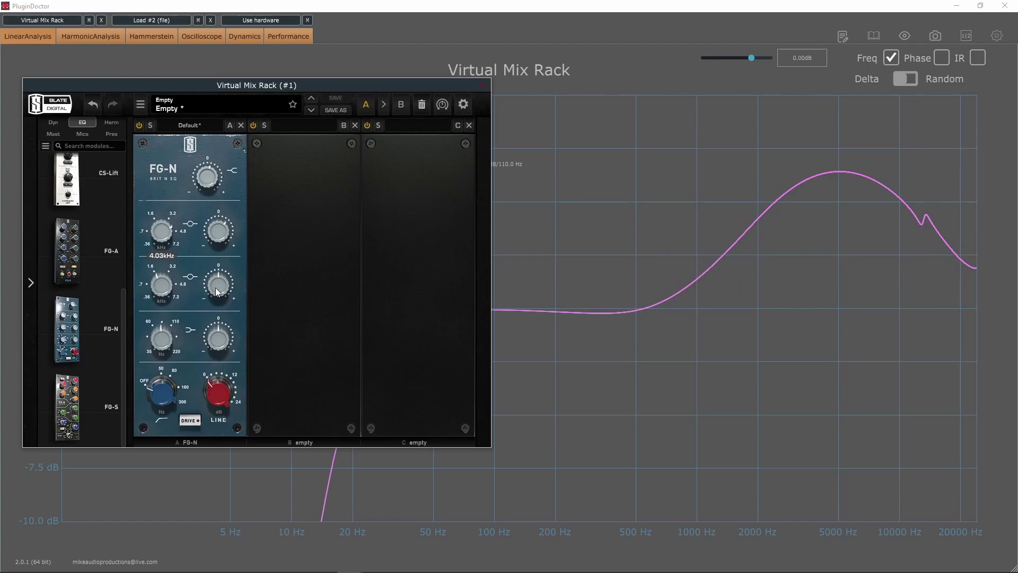
{"action": "left_click_drag", "start_coordinate": [215, 287], "coordinate": [164, 352]}
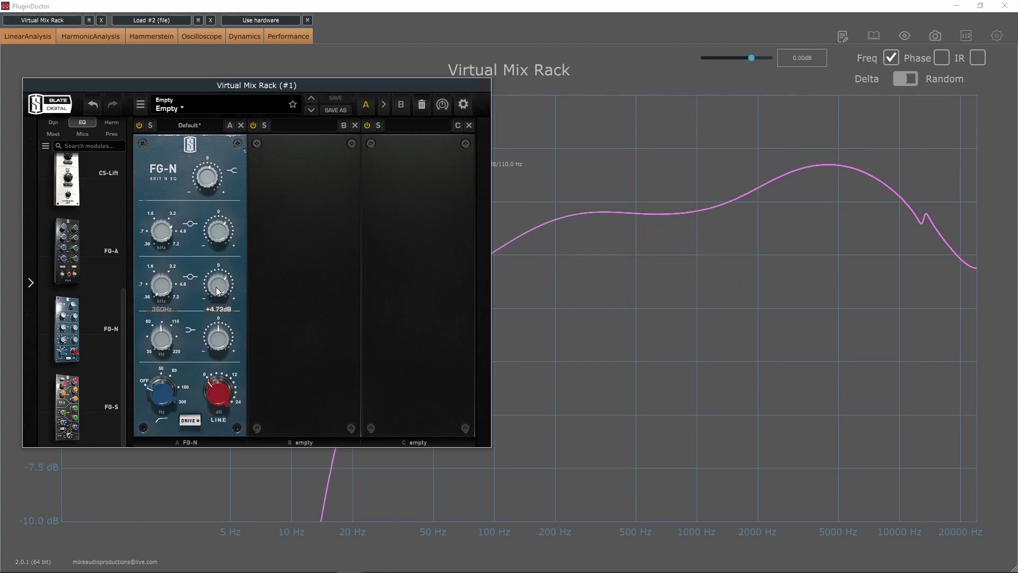
- Raise the FG-N lower mid gain to +5.83 dB and set the low-shelf frequency to 97.3 Hz
{"action": "mouse_move", "coordinate": [215, 287]}
{"action": "left_mouse_down"}
{"action": "mouse_move", "coordinate": [216, 300]}
{"action": "mouse_move", "coordinate": [221, 289]}
{"action": "left_mouse_up"}
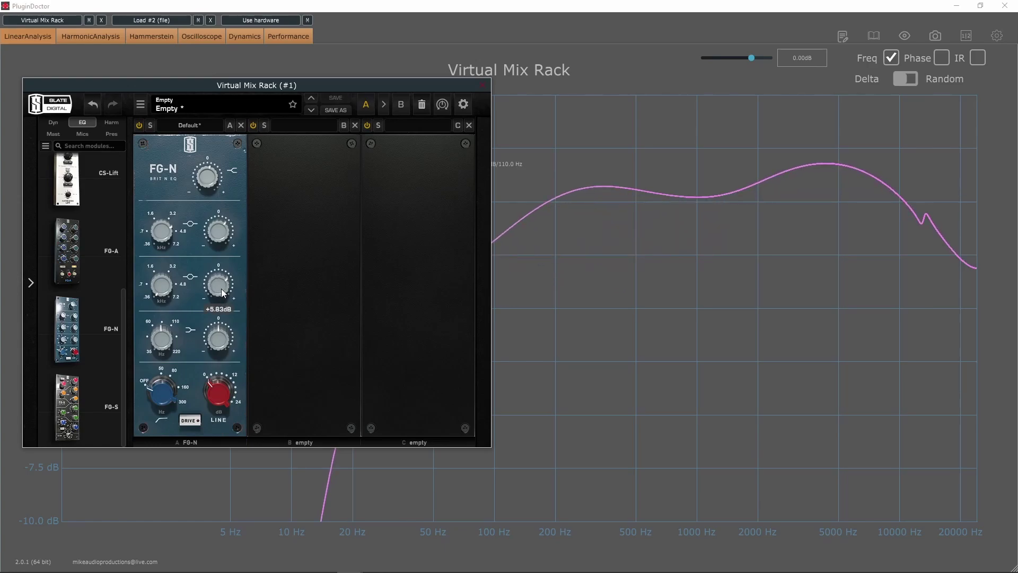
{"action": "left_click_drag", "start_coordinate": [300, 88], "coordinate": [272, 74]}
{"action": "left_click_drag", "start_coordinate": [154, 311], "coordinate": [154, 321]}
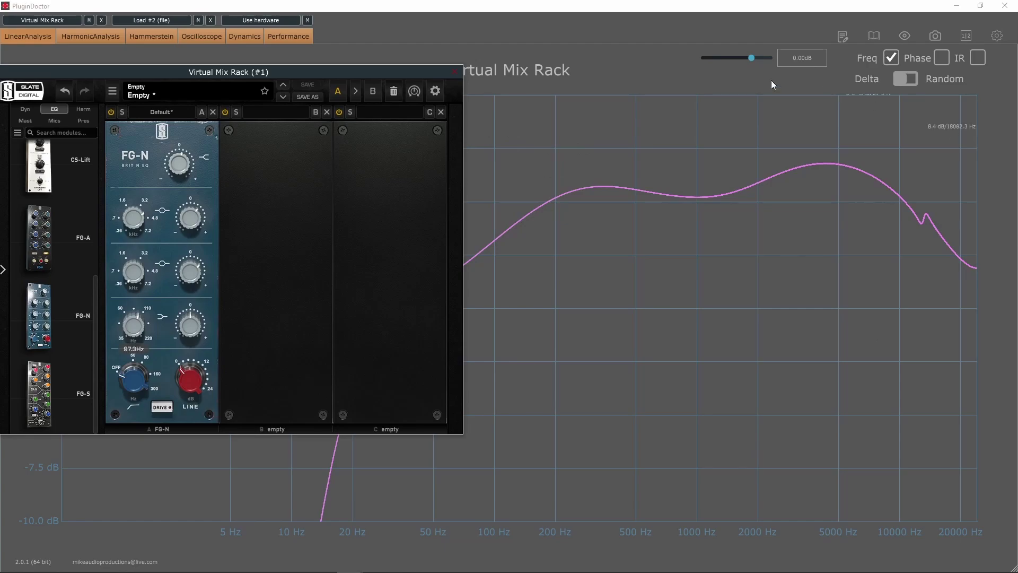
- Shift the FG-N upper mid boost higher in frequency, reduce the lower mid gain and boost the low shelf at 220 Hz
{"action": "left_click_drag", "start_coordinate": [151, 207], "coordinate": [194, 223]}
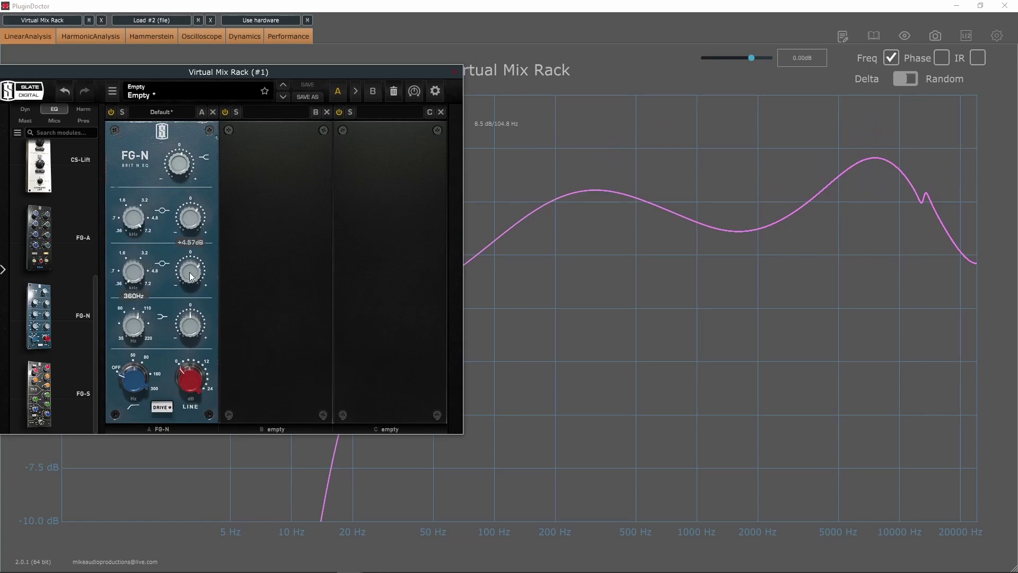
{"action": "mouse_move", "coordinate": [191, 276]}
{"action": "left_mouse_down"}
{"action": "mouse_move", "coordinate": [192, 289]}
{"action": "mouse_move", "coordinate": [192, 273]}
{"action": "left_mouse_up"}
{"action": "left_click_drag", "start_coordinate": [192, 323], "coordinate": [173, 273]}
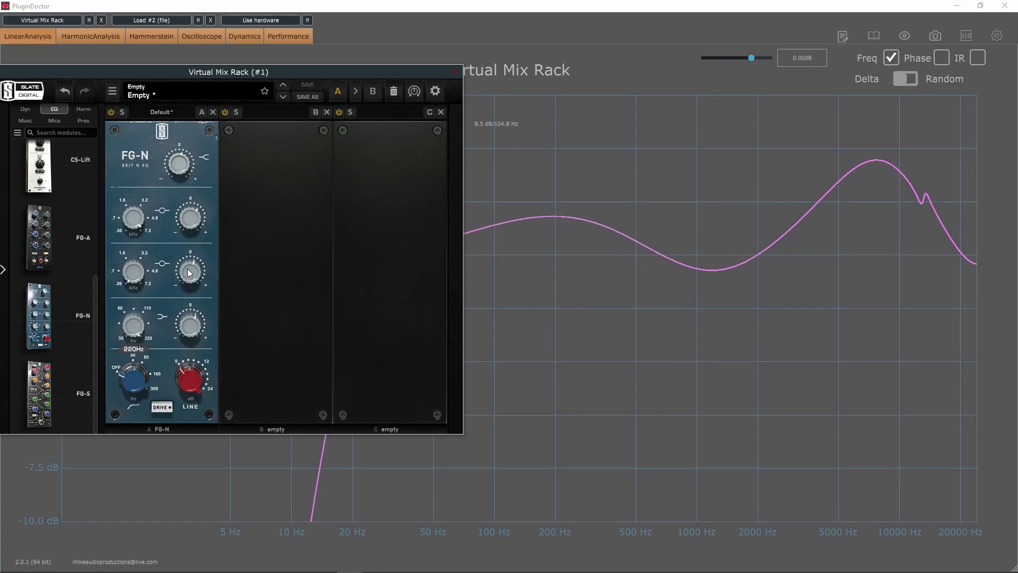
{"action": "left_click_drag", "start_coordinate": [234, 72], "coordinate": [161, 29]}
{"action": "key", "text": "Escape"}
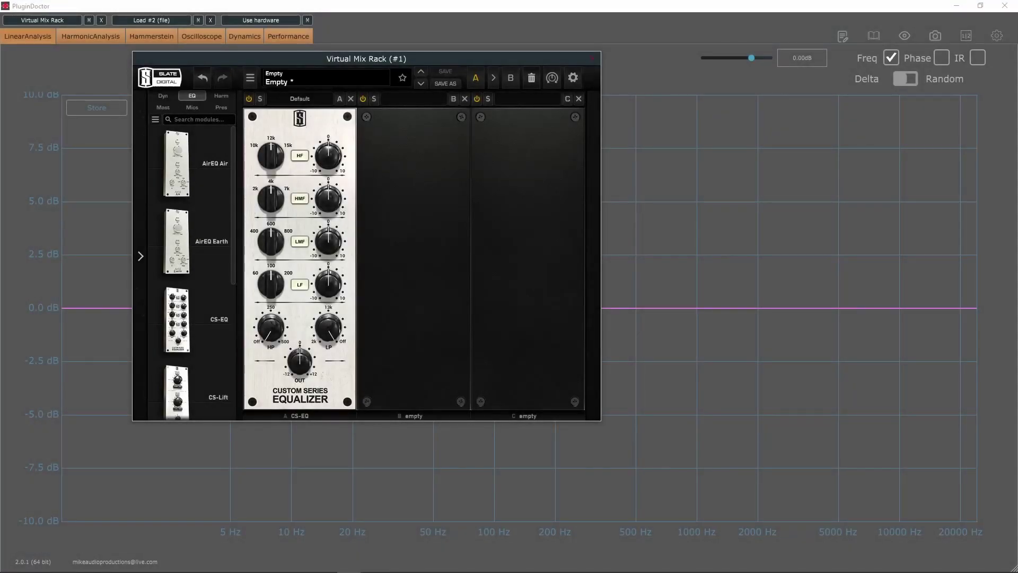
- Boost the CS-EQ HF band at 12 kHz to examine its curve, and reset the HF gain to zero
{"action": "left_click_drag", "start_coordinate": [410, 60], "coordinate": [345, 100]}
{"action": "left_click_drag", "start_coordinate": [267, 192], "coordinate": [271, 179]}
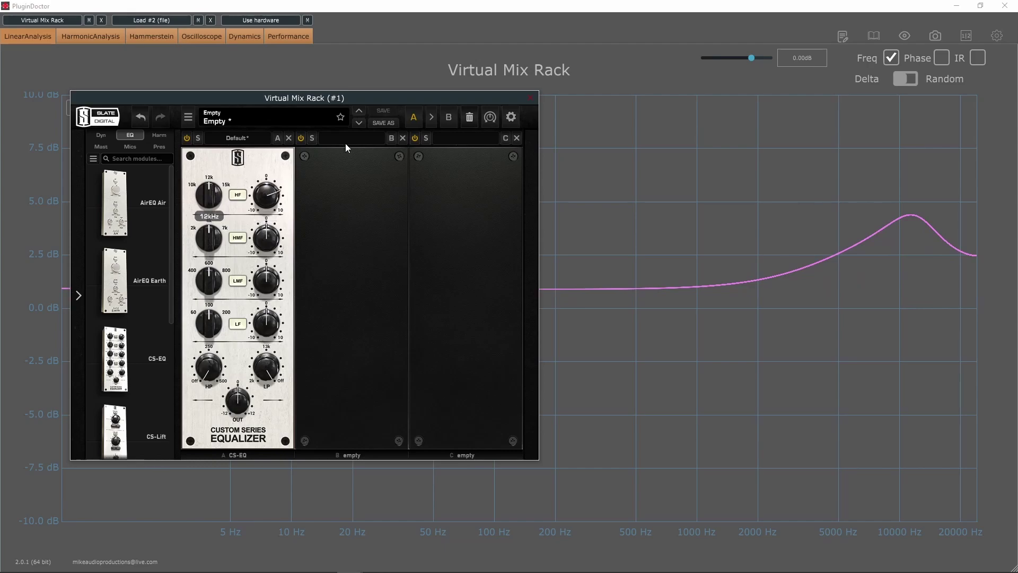
{"action": "left_click_drag", "start_coordinate": [354, 97], "coordinate": [305, 103]}
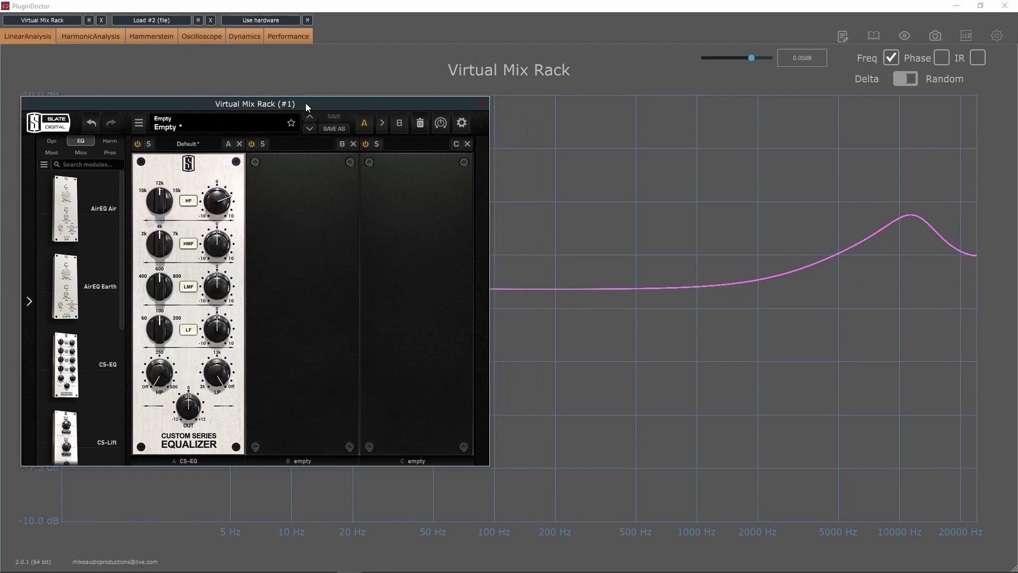
{"action": "double_click", "coordinate": [221, 200]}
{"action": "left_click_drag", "start_coordinate": [235, 103], "coordinate": [272, 100]}
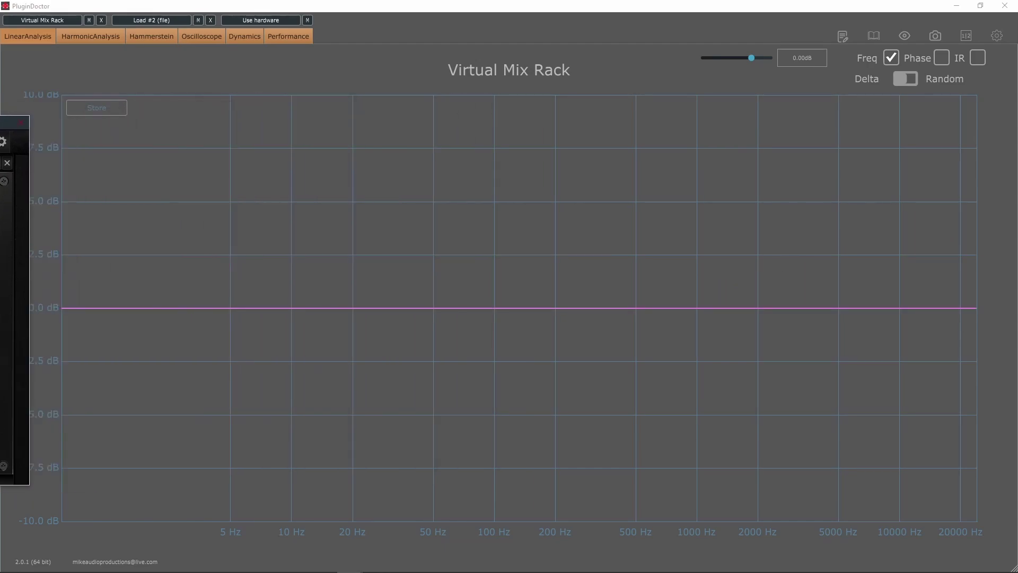
- Compare the CS-EQ's harmonic analysis with its linear analysis at flat settings
{"action": "left_click", "coordinate": [105, 36]}
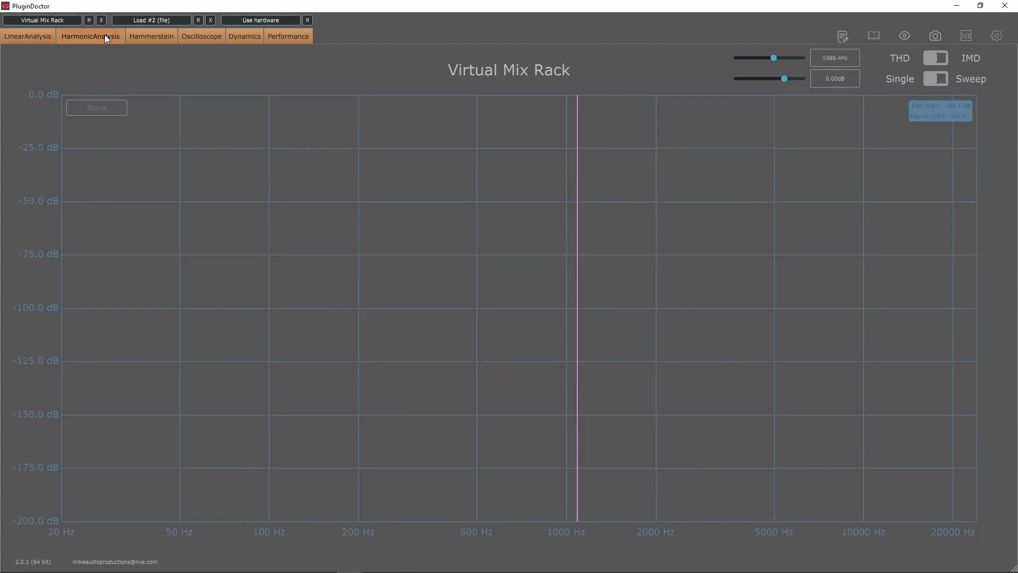
{"action": "left_click", "coordinate": [41, 38]}
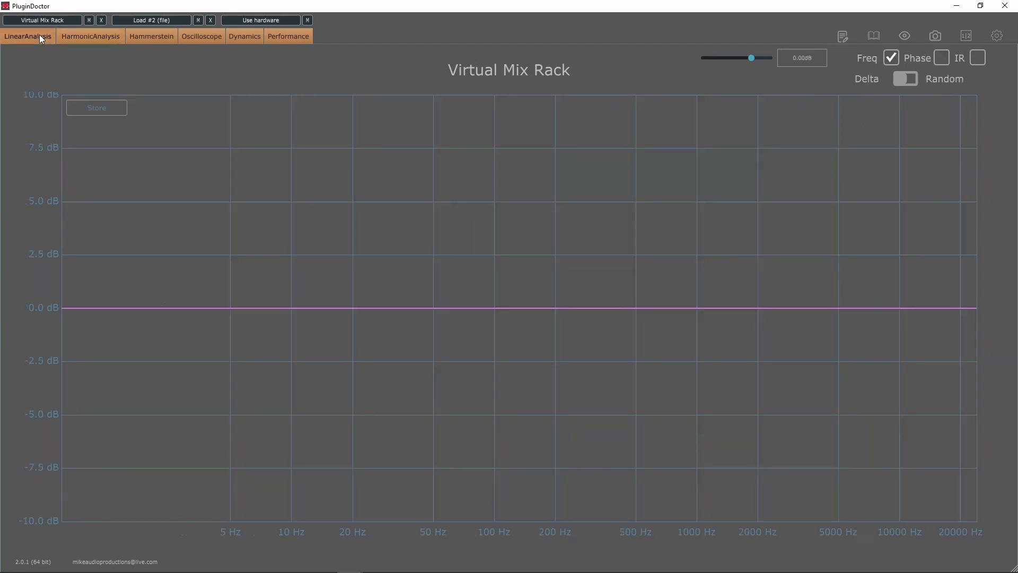
{"action": "left_click", "coordinate": [87, 36]}
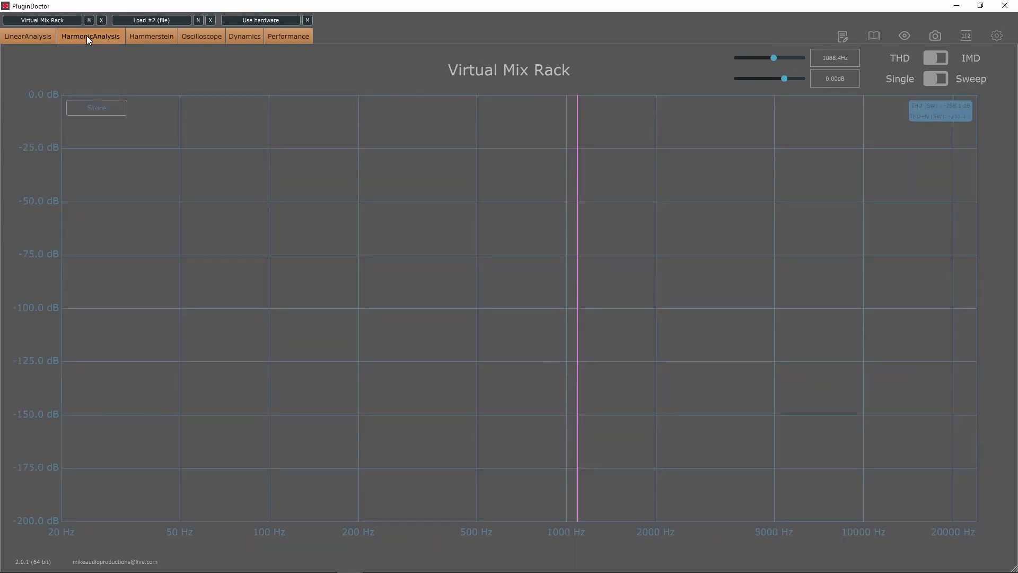
{"action": "left_click", "coordinate": [37, 39]}
- Bring the rack window back into view, vary the CS-EQ HF gain and return it to 0.00
{"action": "left_click_drag", "start_coordinate": [25, 121], "coordinate": [422, 84]}
{"action": "left_click_drag", "start_coordinate": [231, 179], "coordinate": [239, 154]}
{"action": "double_click", "coordinate": [231, 174]}
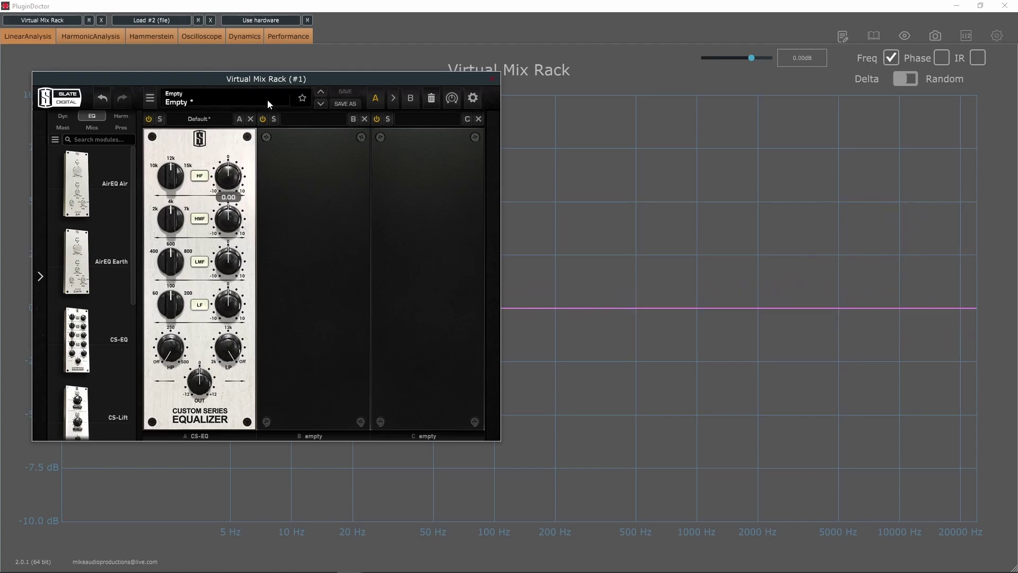
{"action": "key", "text": "Escape"}
- Examine the CS-EQ in the Hammerstein, oscilloscope, dynamics and harmonic analyses, ending on the linear analysis
{"action": "left_click", "coordinate": [146, 42]}
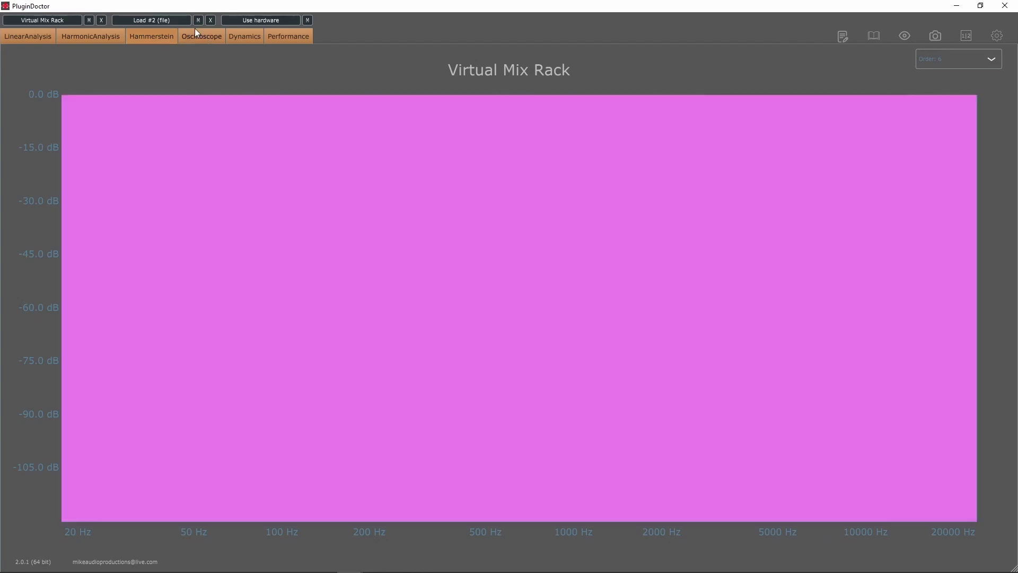
{"action": "left_click", "coordinate": [196, 33]}
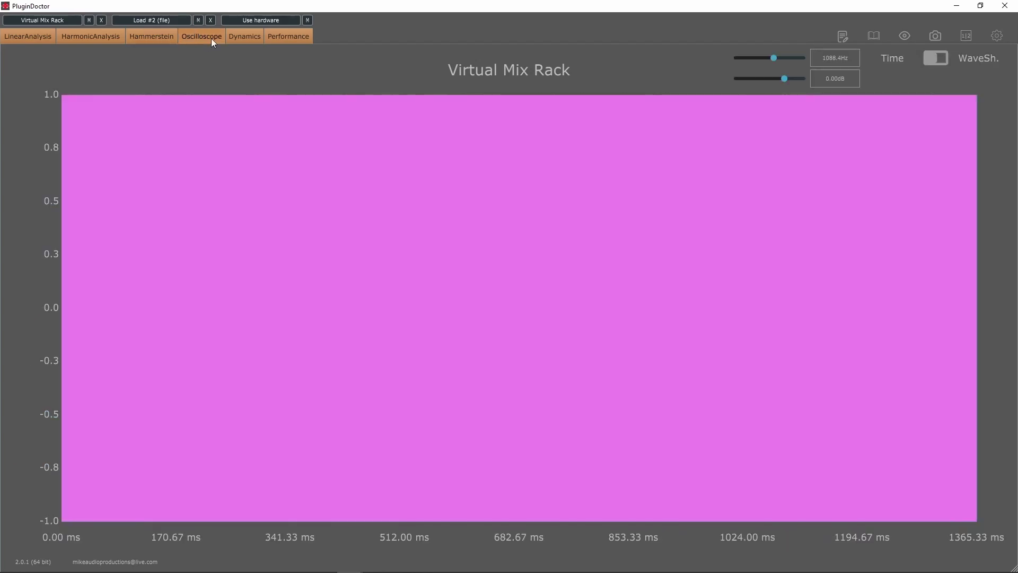
{"action": "left_click", "coordinate": [245, 38]}
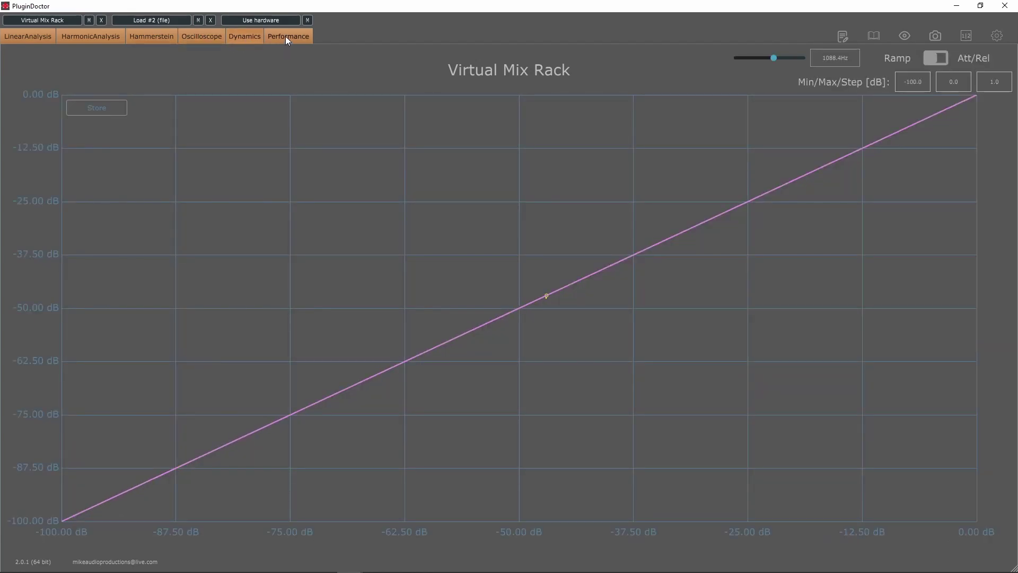
{"action": "left_click", "coordinate": [89, 35]}
{"action": "left_click", "coordinate": [20, 36]}
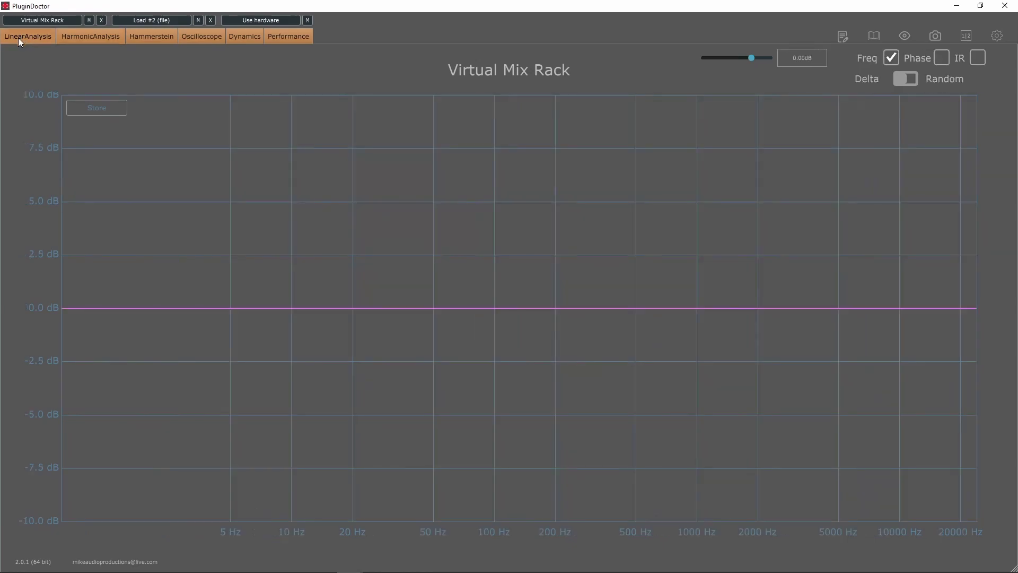
- Reopen the rack, adjust the CS-EQ HF gain to a slight cut around 12 kHz, and uncover the linear graph
{"action": "left_click", "coordinate": [43, 20]}
{"action": "left_click_drag", "start_coordinate": [358, 107], "coordinate": [371, 107]}
{"action": "left_click_drag", "start_coordinate": [302, 205], "coordinate": [303, 171]}
{"action": "left_click_drag", "start_coordinate": [329, 108], "coordinate": [0, 109]}
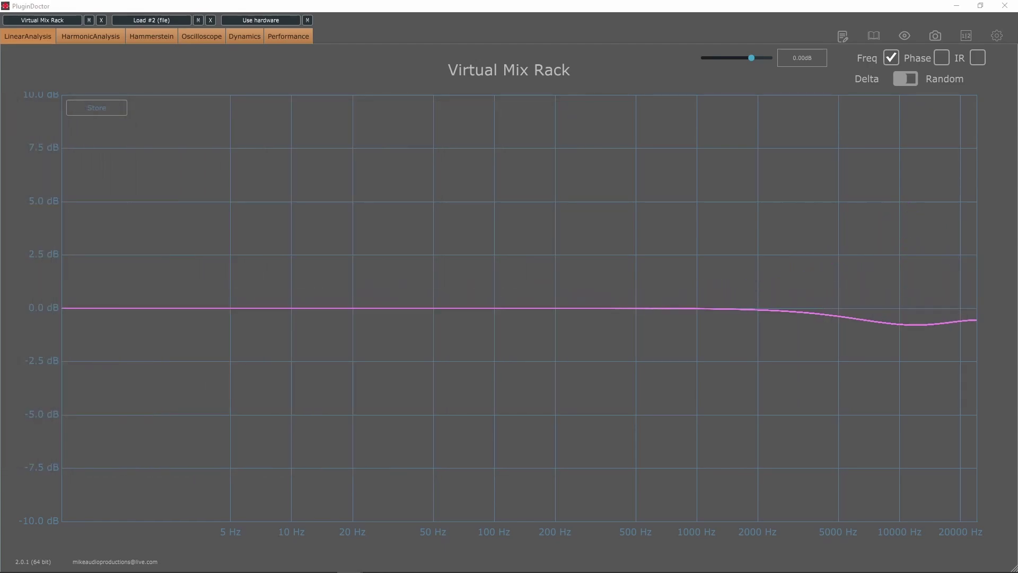